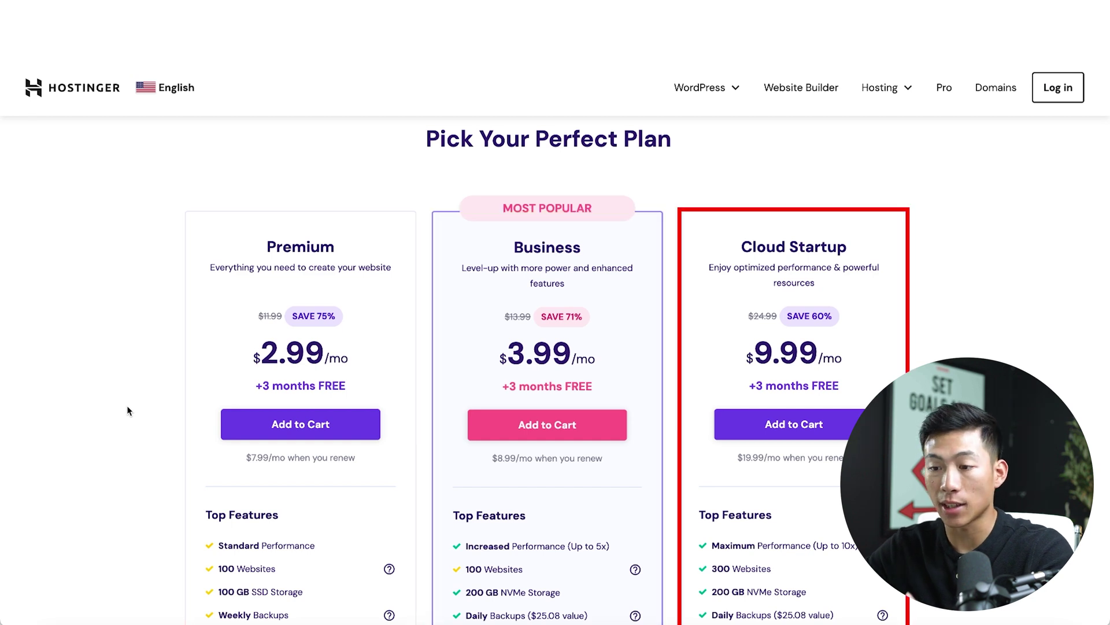
Compare the hosting plans' features, noting Premium's 100 websites, 100 GB SSD storage and weekly backups.
scroll(128, 410, "down", 2)
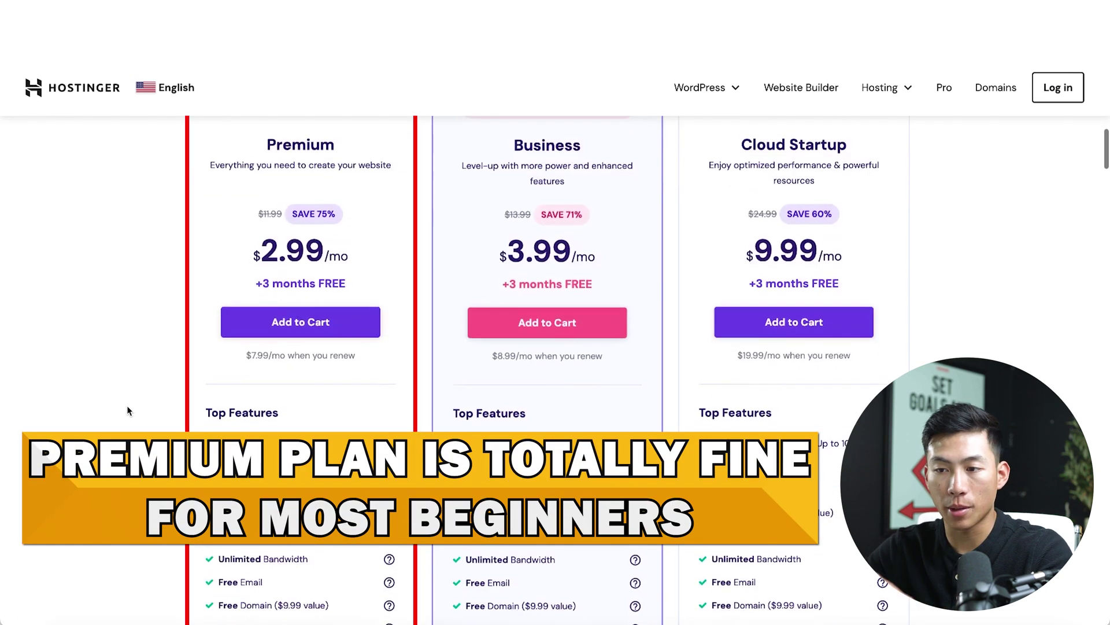
scroll(128, 411, "up", 1)
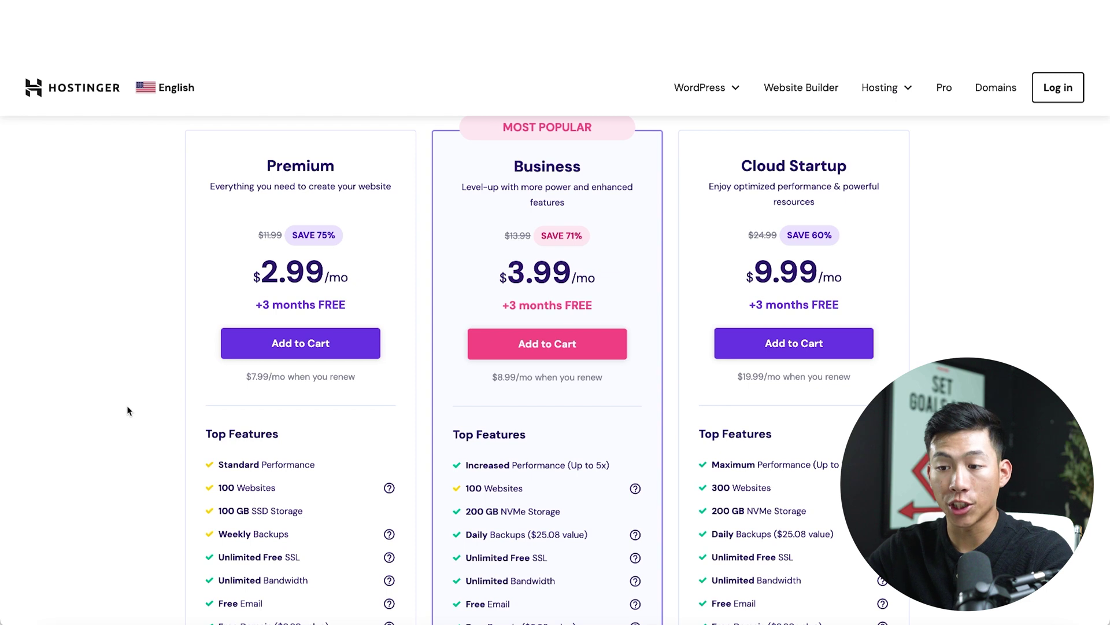
scroll(128, 410, "down", 1)
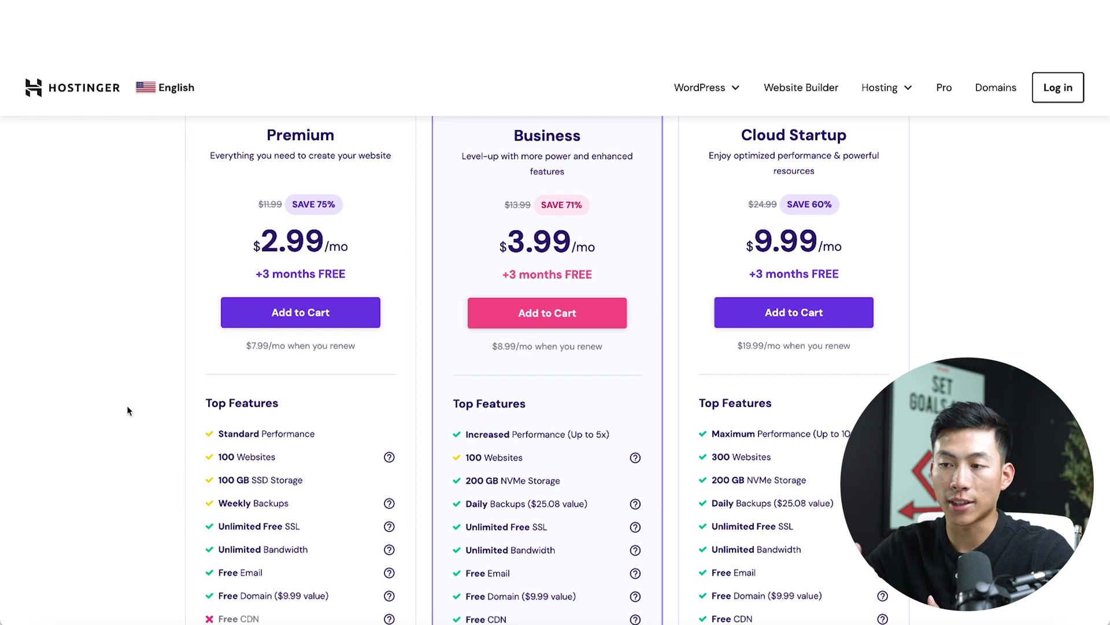
scroll(600, 154, "up", 1)
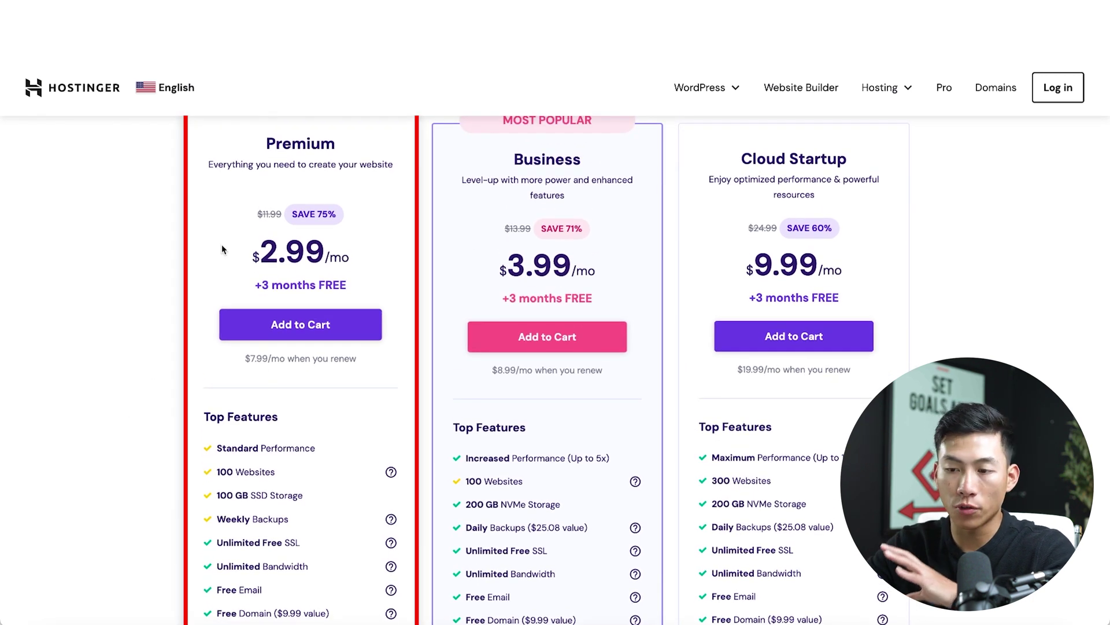
scroll(222, 249, "down", 3)
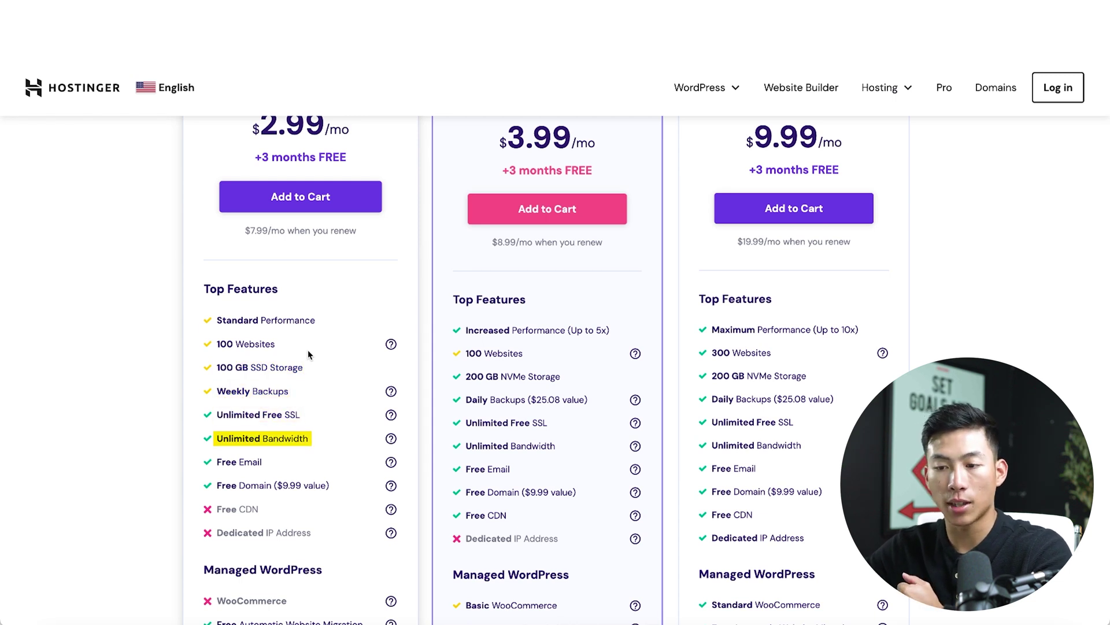
scroll(343, 403, "down", 1)
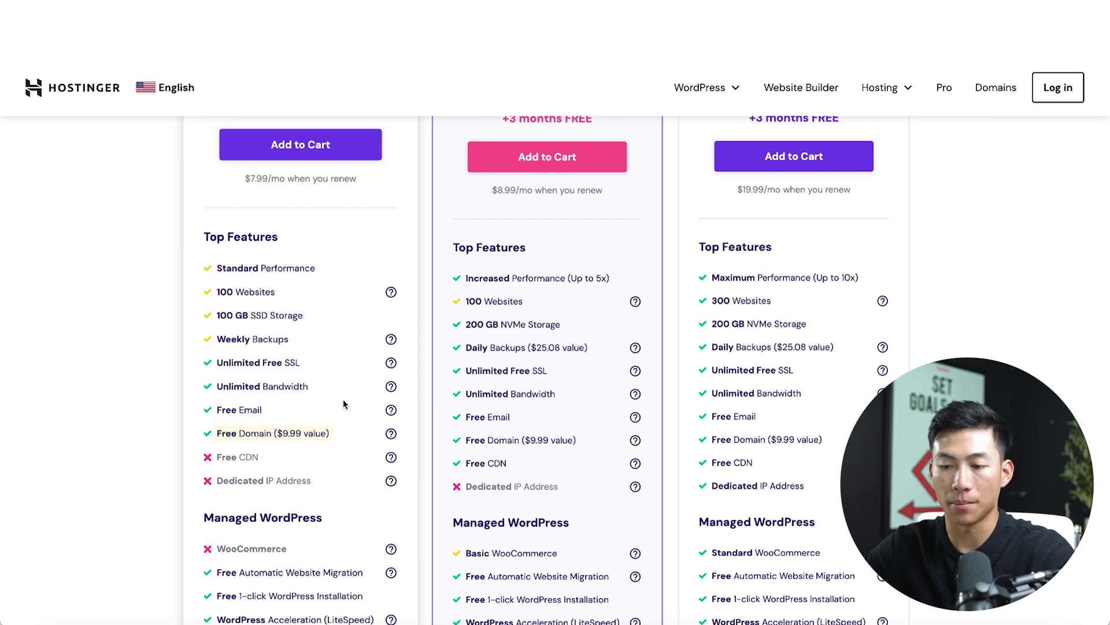
scroll(342, 404, "up", 5)
Add the Premium plan to the cart and choose the 12-month period, totalling $38.28.
left_click(333, 398)
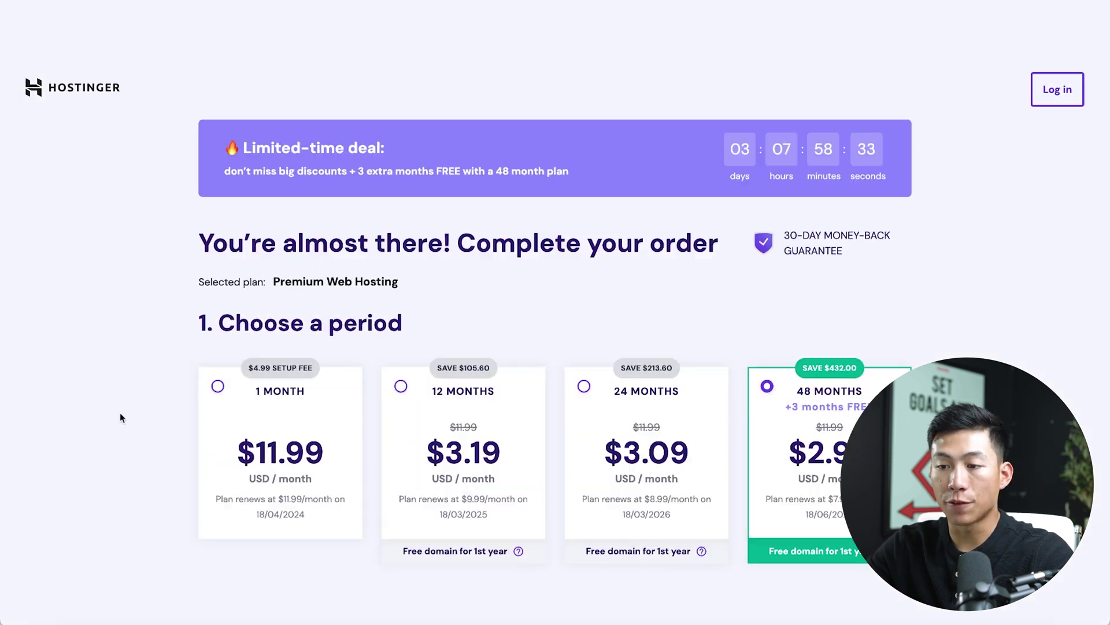
scroll(119, 414, "down", 3)
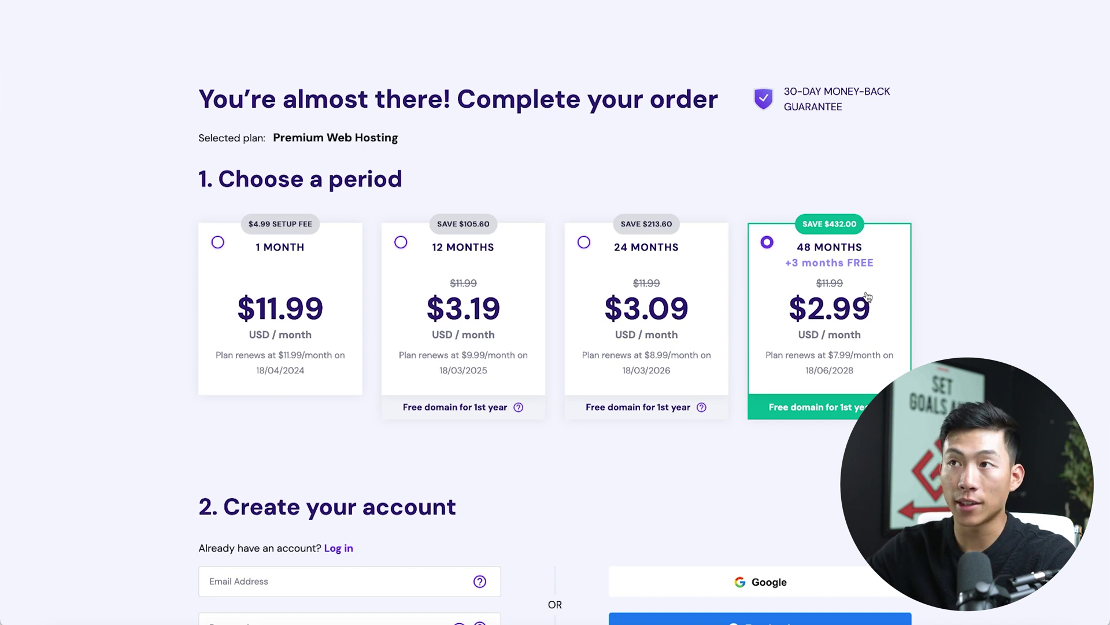
left_click(483, 288)
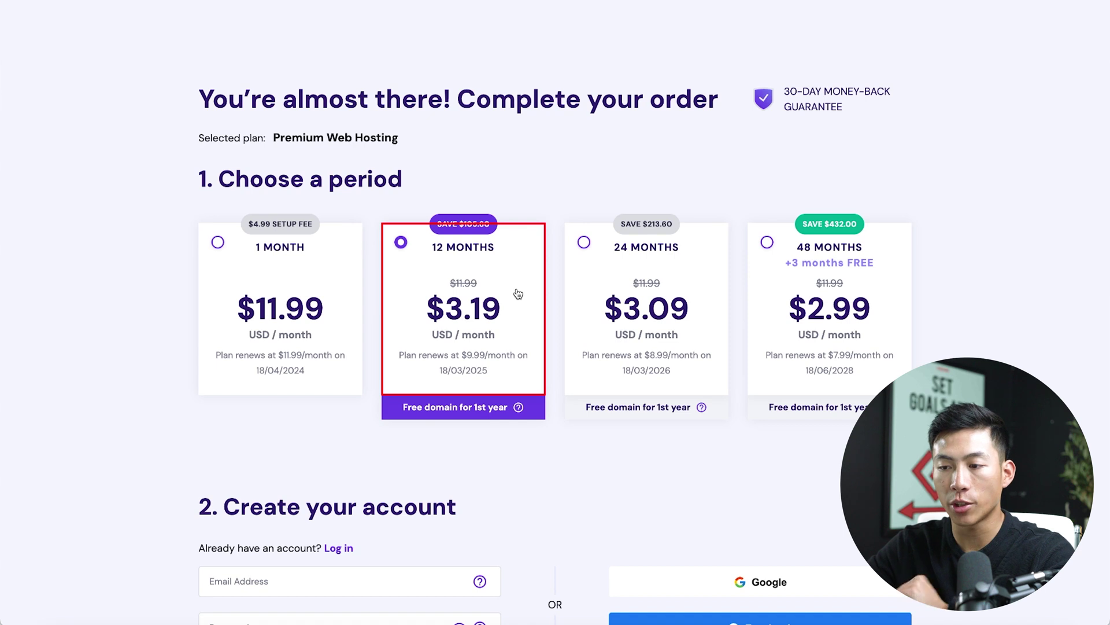
scroll(516, 292, "down", 5)
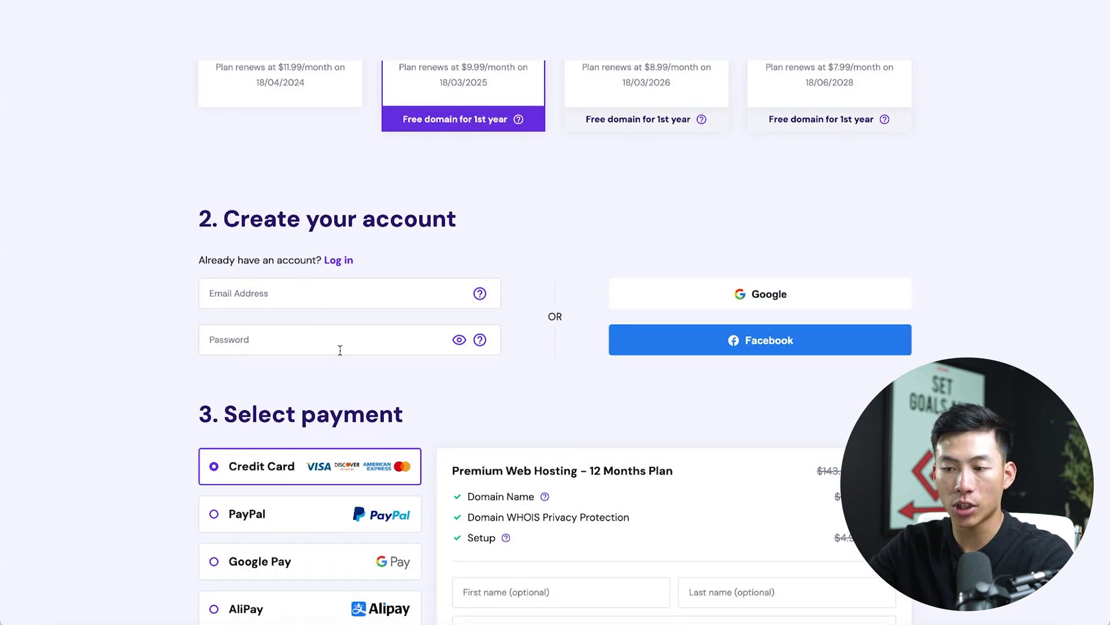
scroll(550, 411, "down", 5)
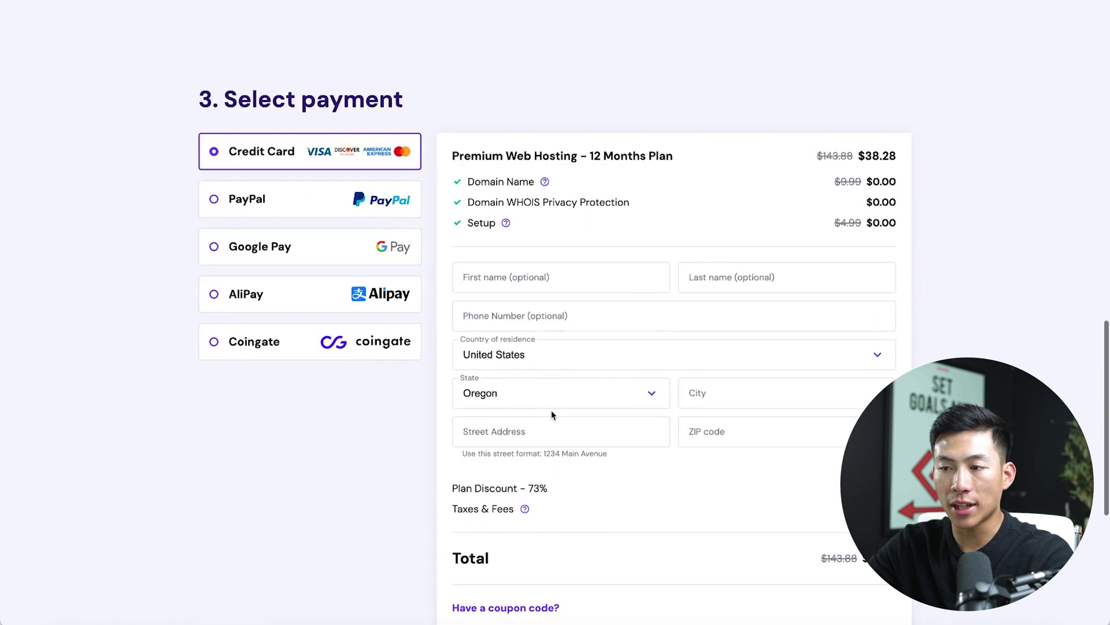
scroll(582, 435, "down", 4)
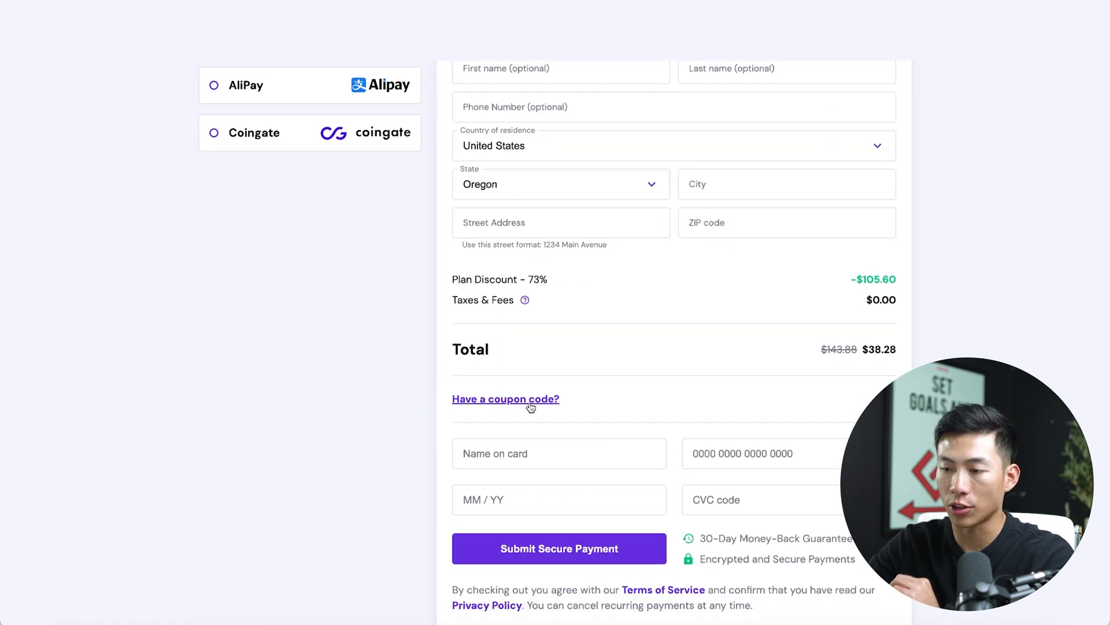
Apply the coupon code MYFIRSTWEBSITE, raising the discount to 76% and the total to $34.45.
left_click(545, 403)
left_click(576, 448)
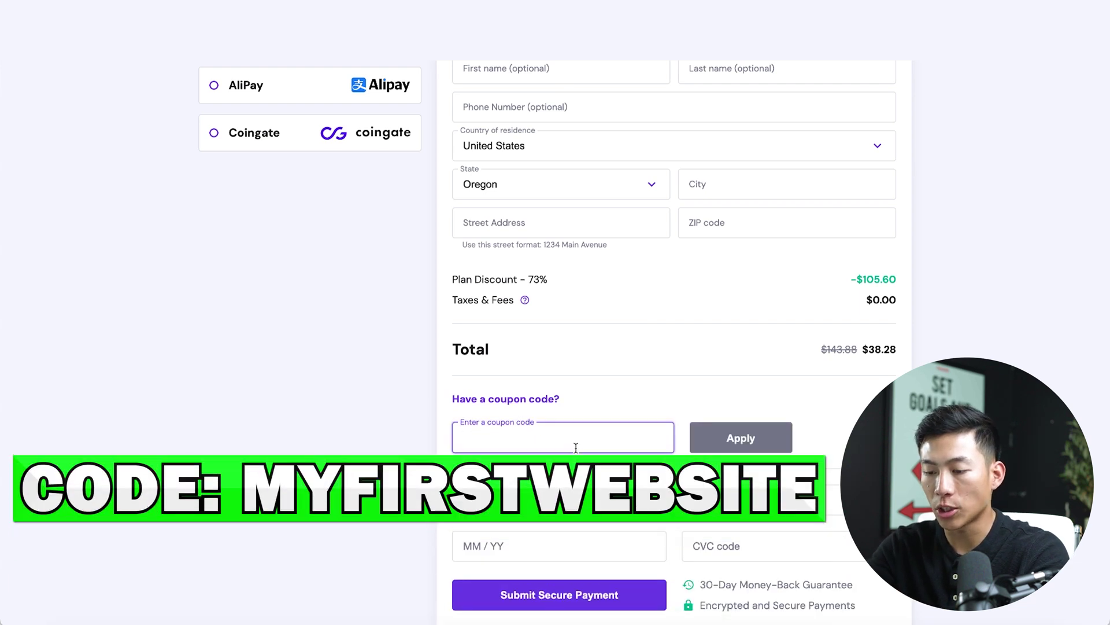
type("MYFIRSTWEBSITE")
key("Return")
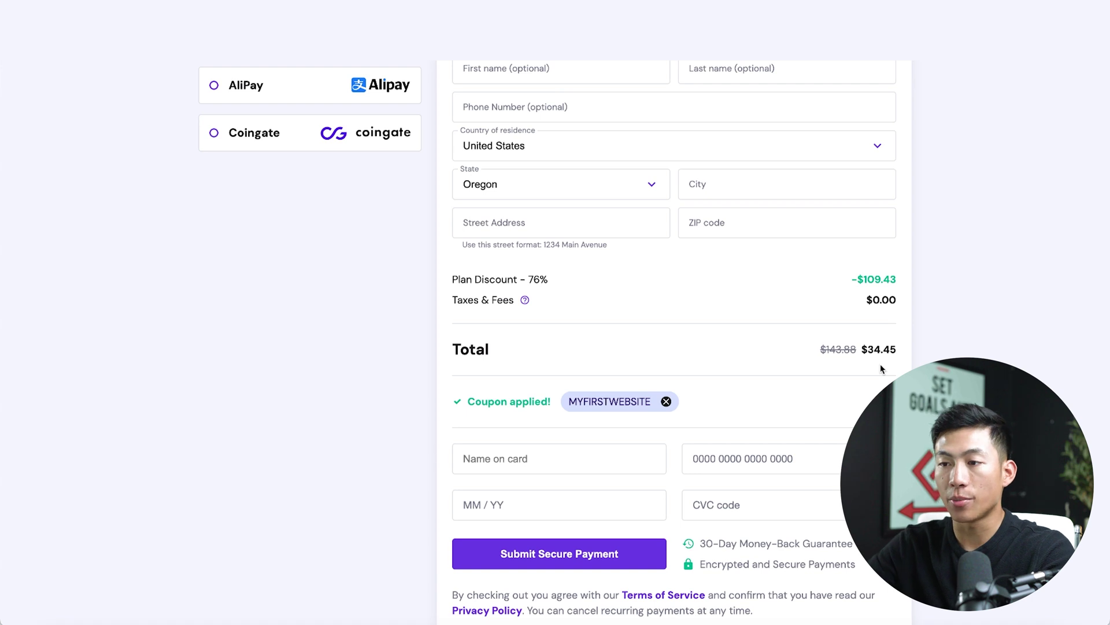
scroll(753, 125, "up", 1)
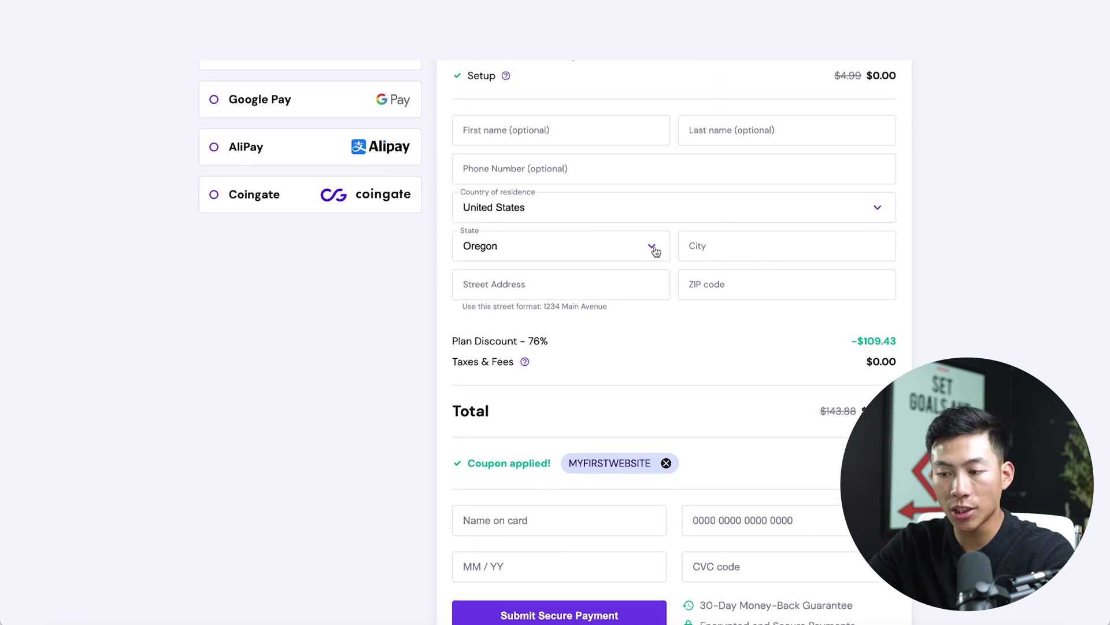
scroll(654, 251, "down", 2)
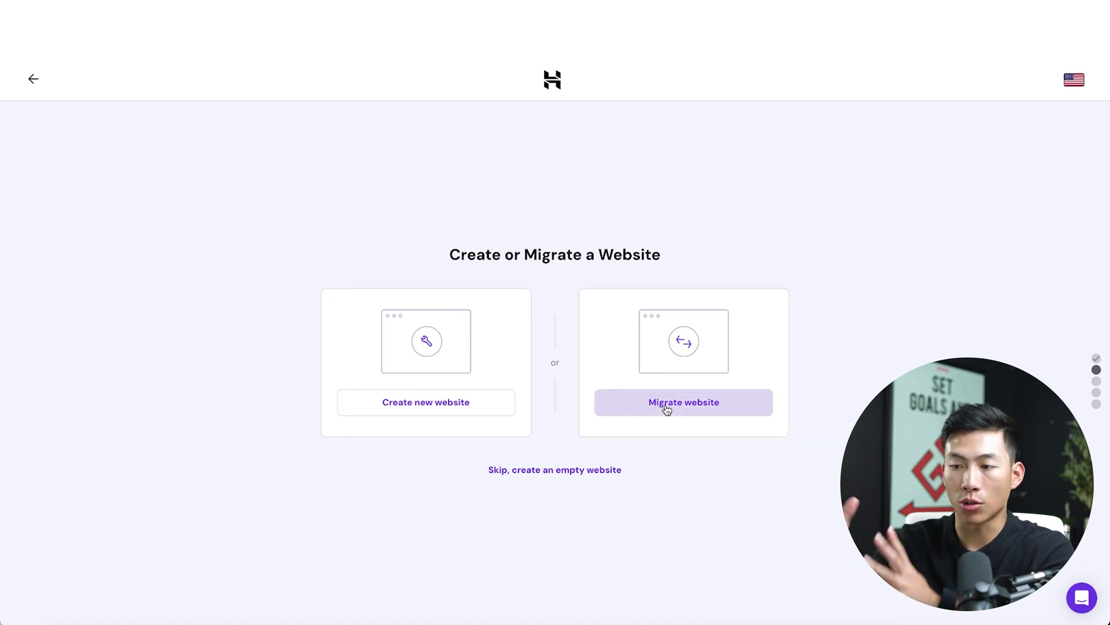
Create a new WordPress website, skipping the suggested plugins and the template choice.
left_click(469, 401)
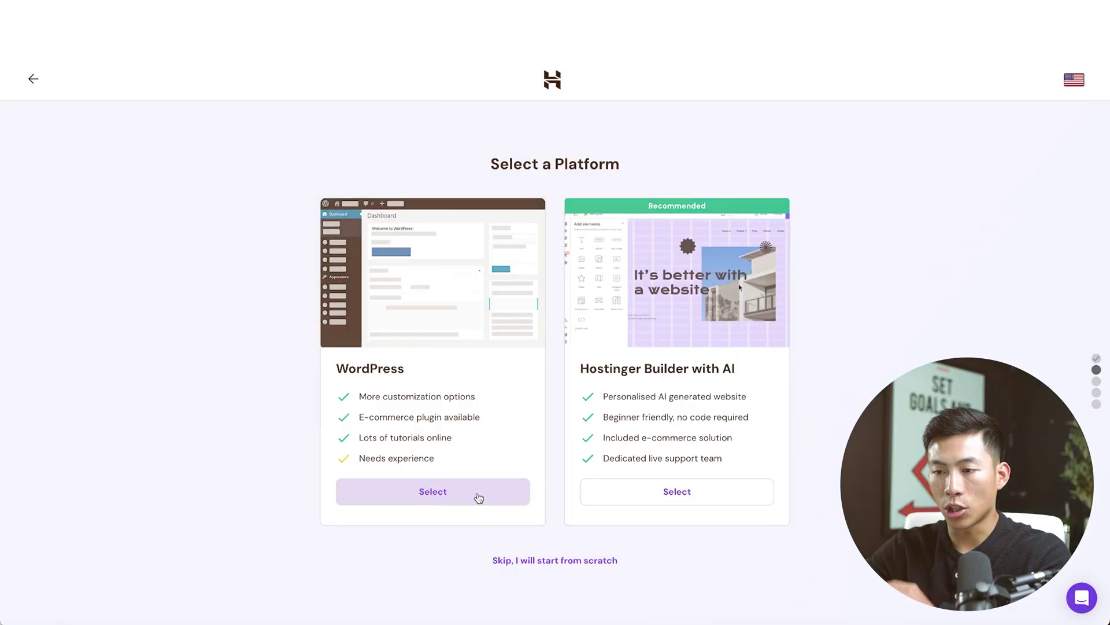
left_click(479, 498)
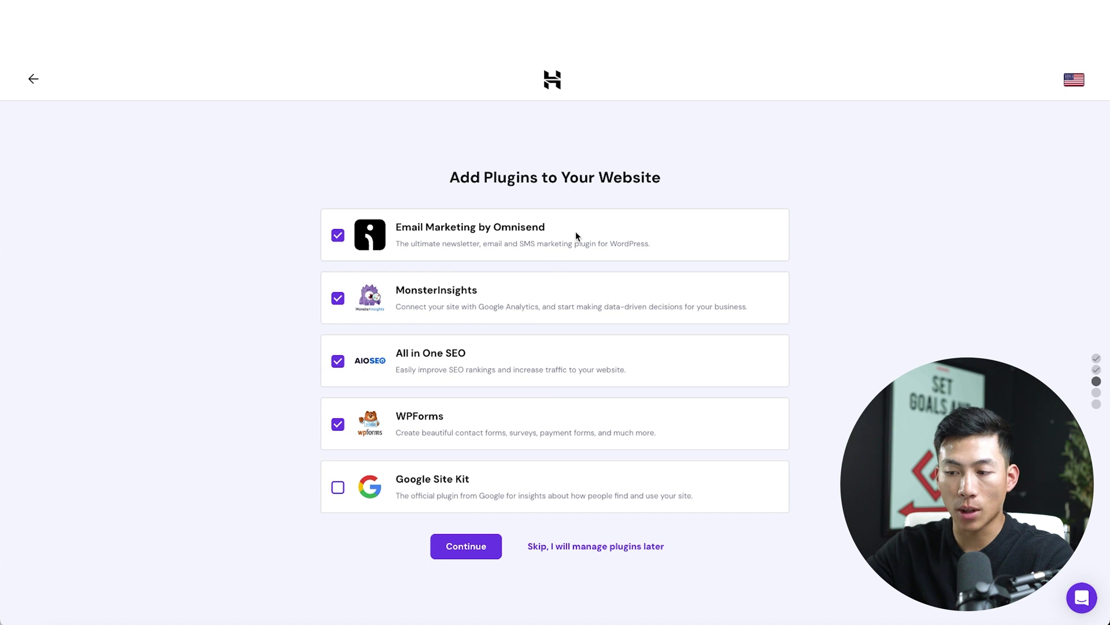
left_click(596, 546)
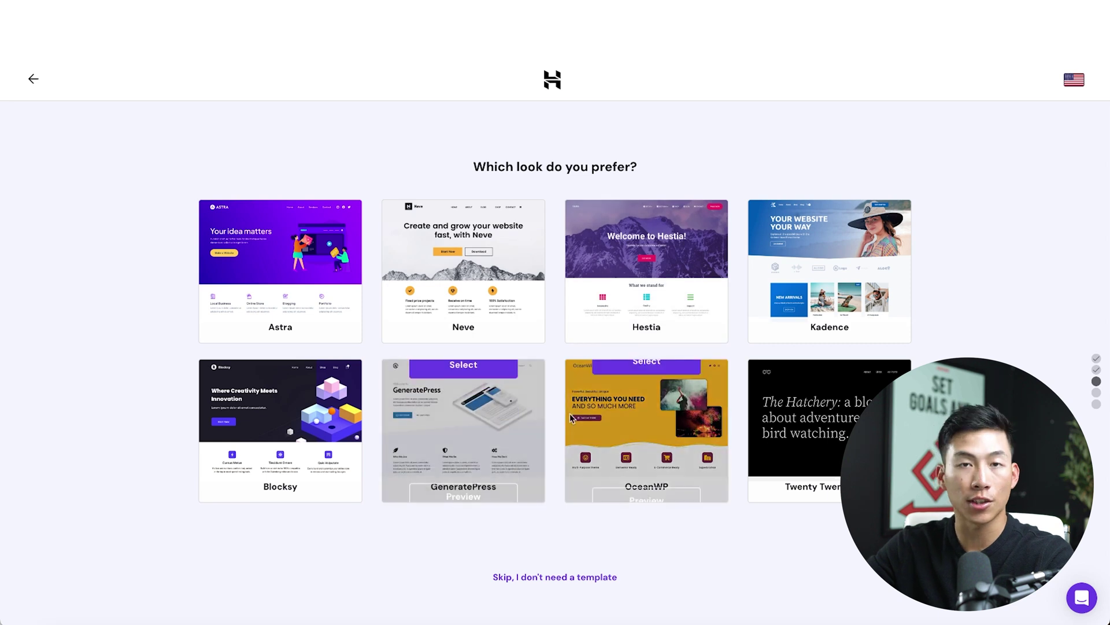
left_click(538, 577)
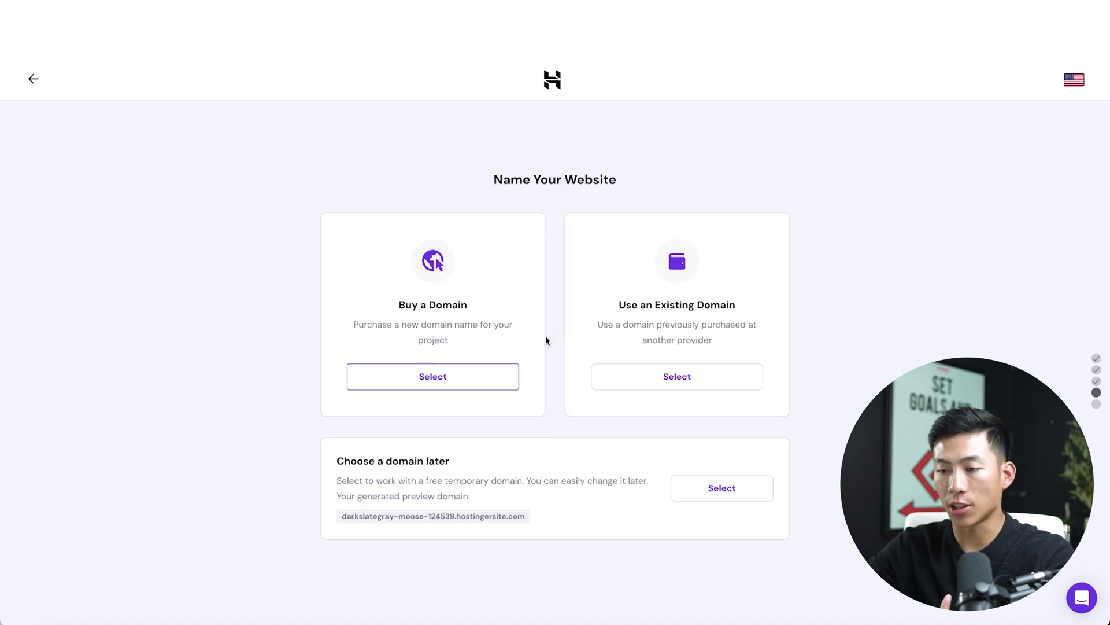
Use the free temporary domain for now and go to the site's WordPress admin.
left_click(720, 487)
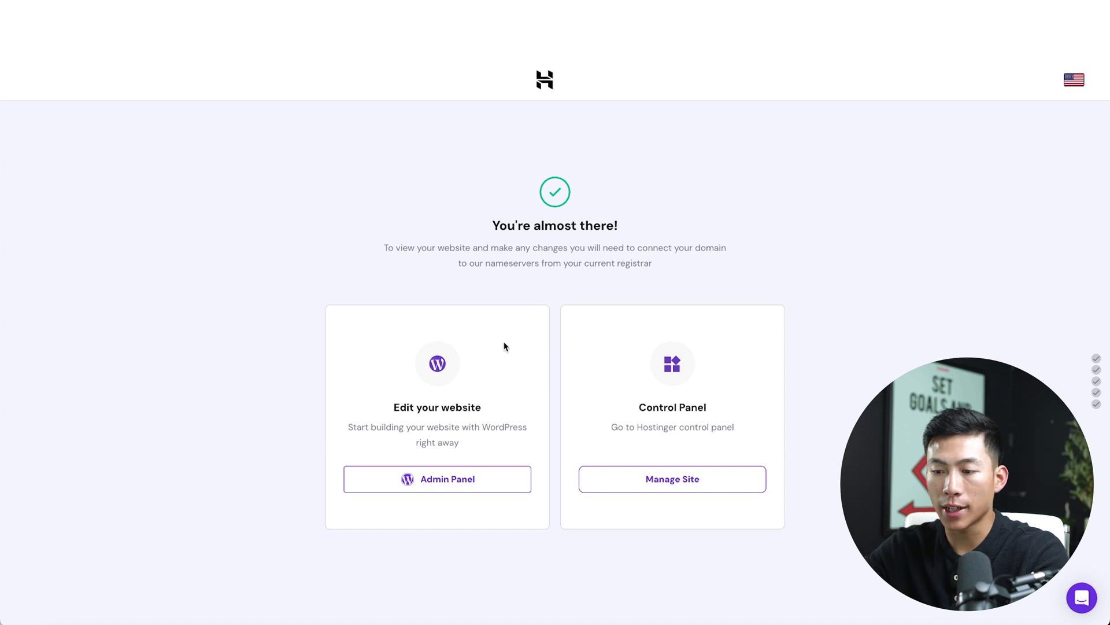
left_click(494, 488)
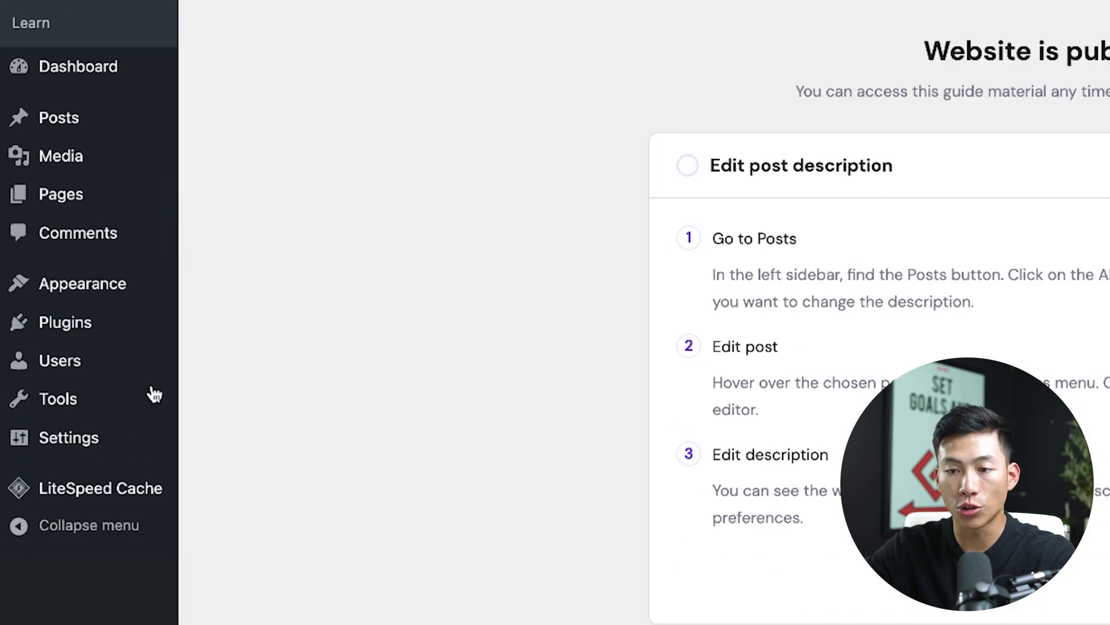
Search the plugin directory for 'starter templates', then install and activate Starter Templates.
mouse_move(32, 313)
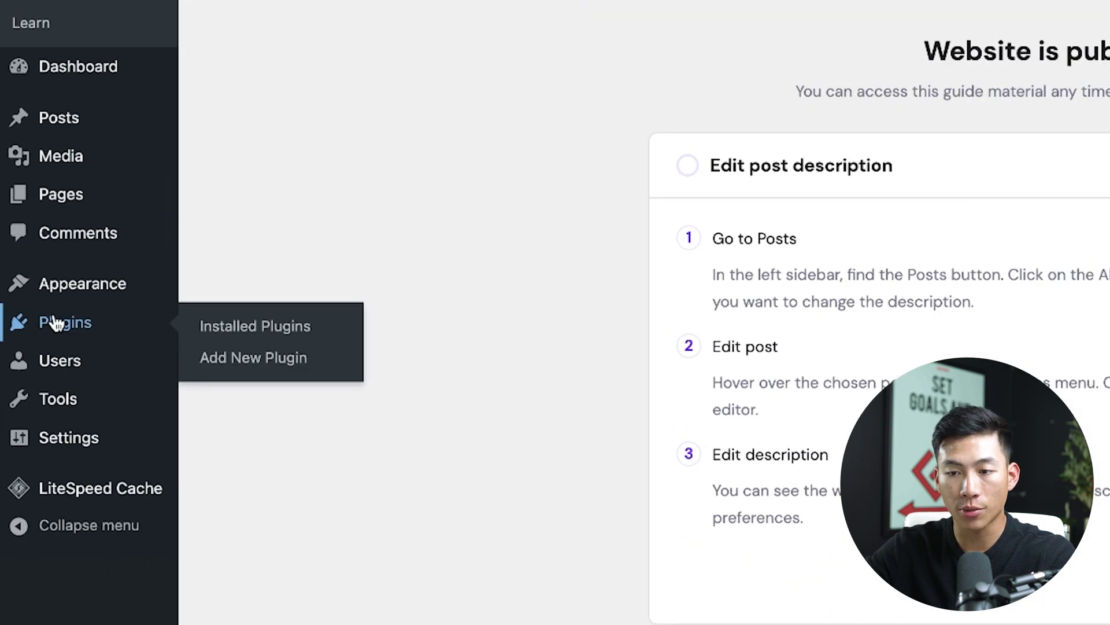
left_click(245, 361)
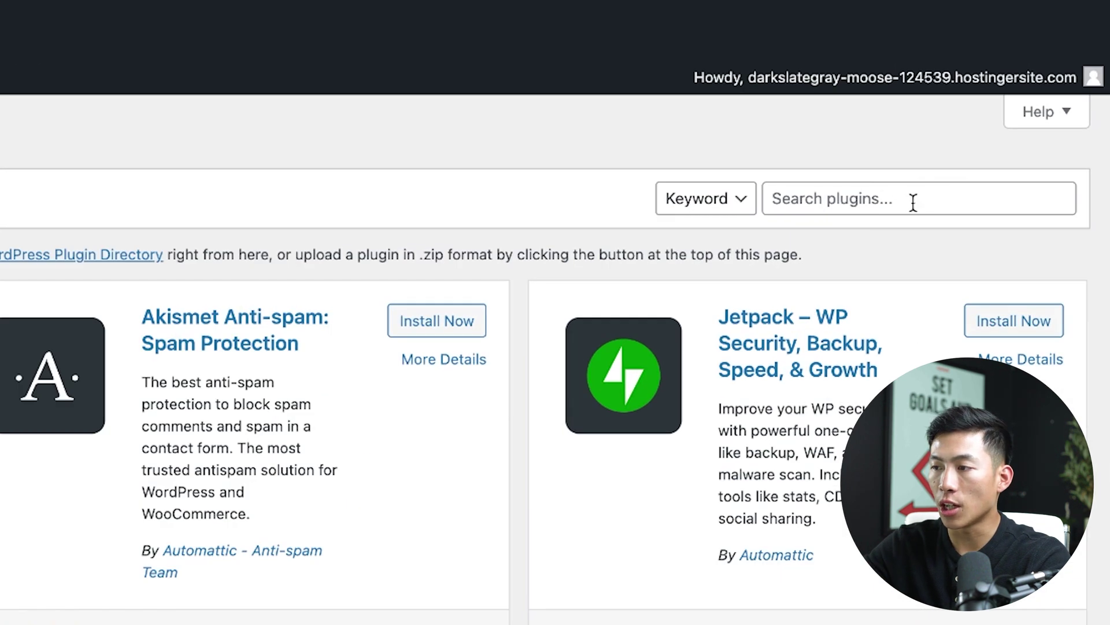
left_click(913, 202)
type("starter template")
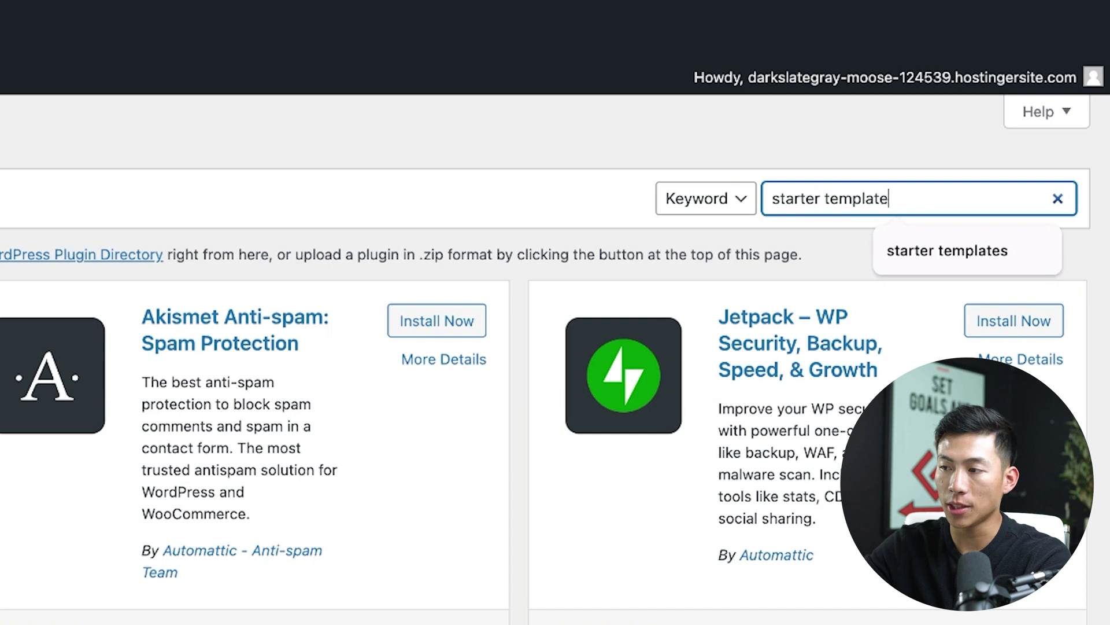
type("s")
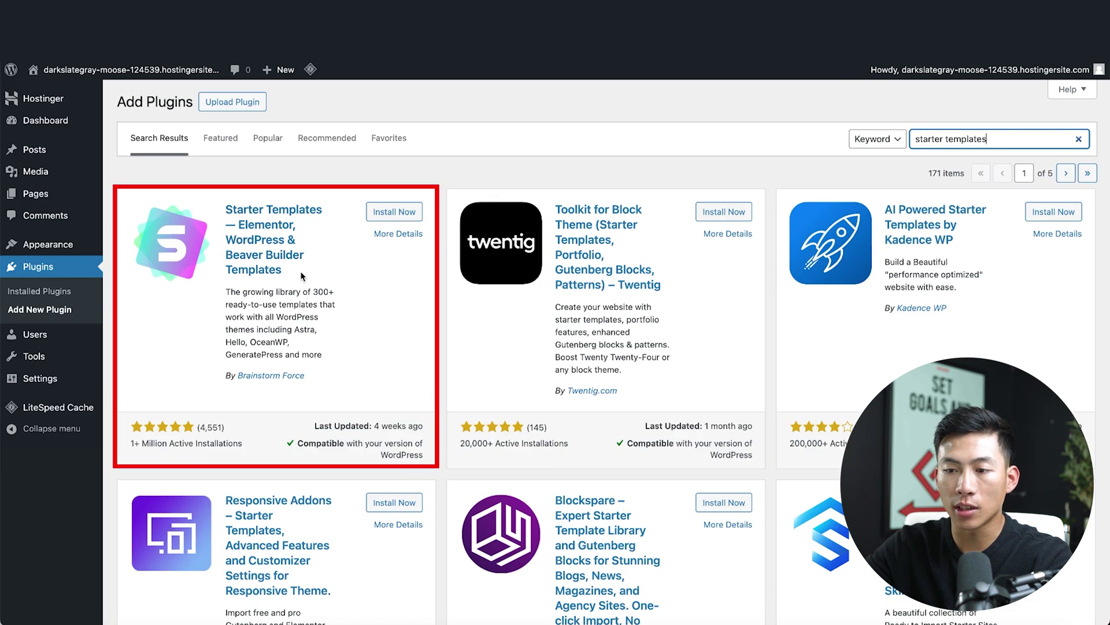
left_click(394, 212)
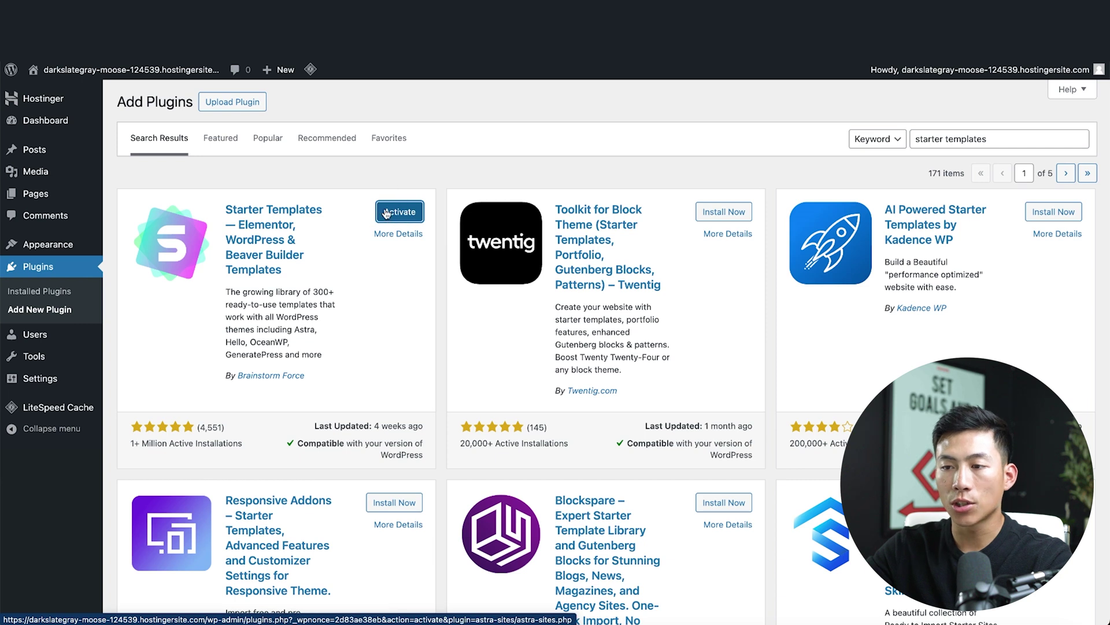
left_click(398, 212)
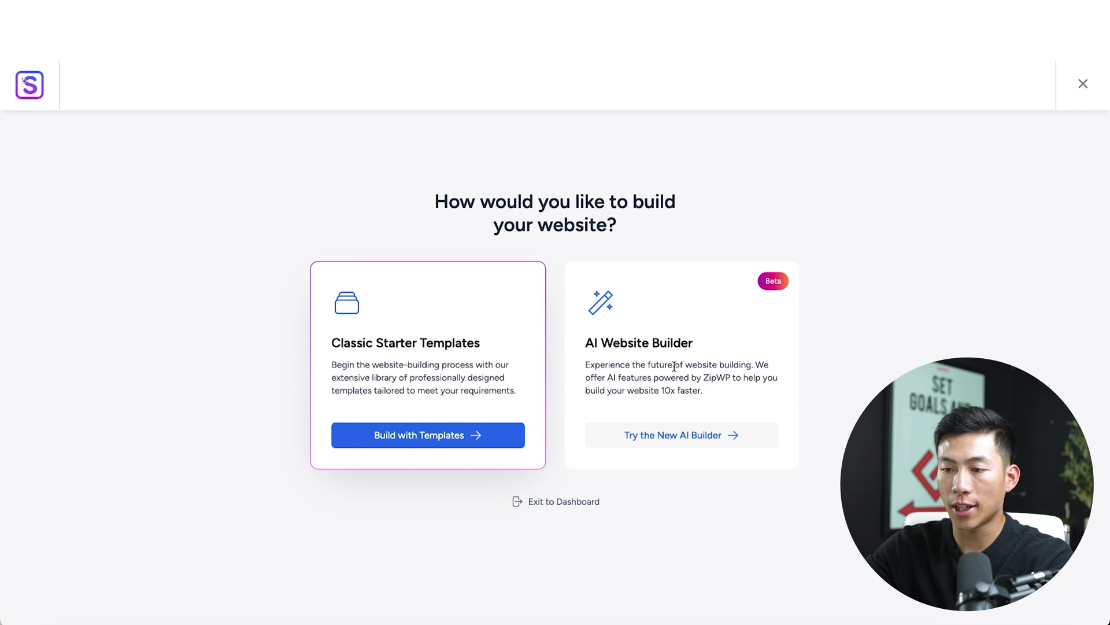
Choose to build the site from classic templates and browse the template gallery.
left_click(431, 438)
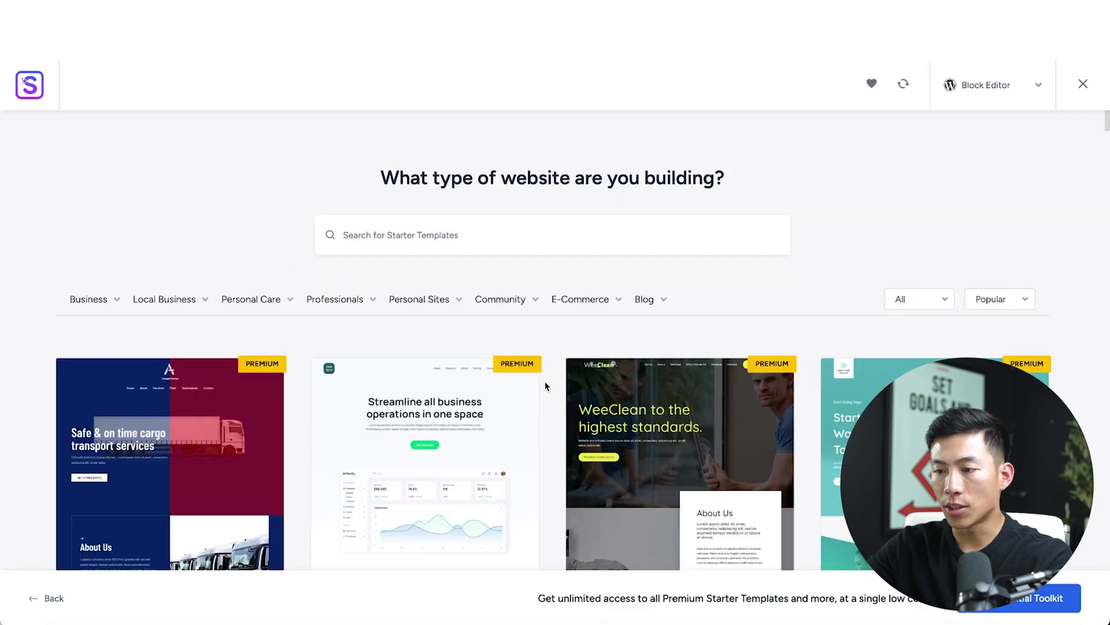
scroll(545, 386, "down", 10)
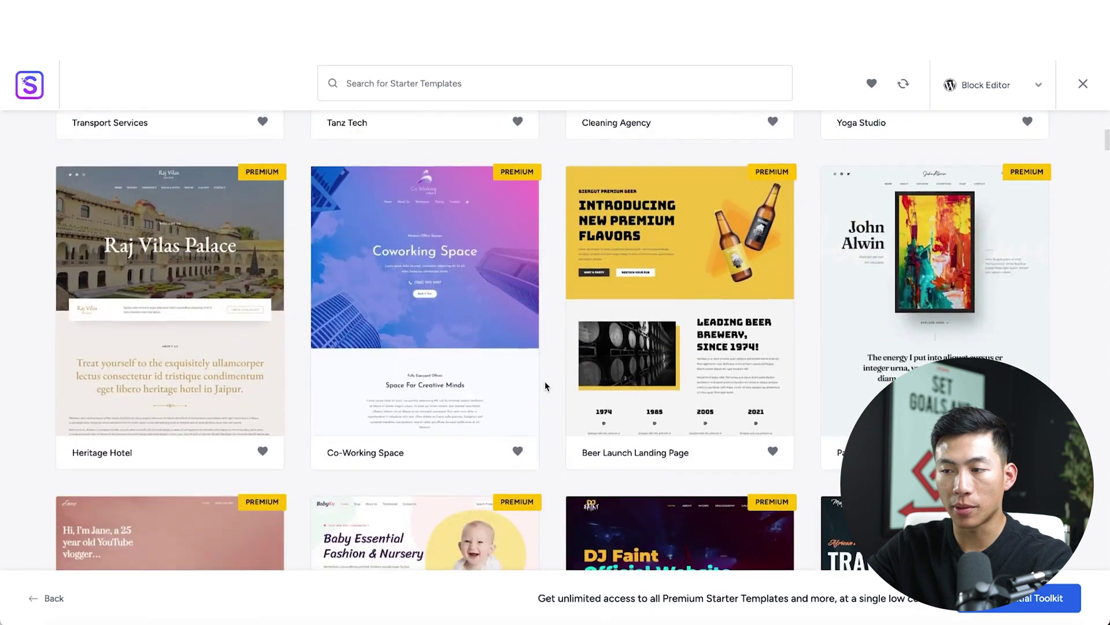
scroll(545, 384, "down", 8)
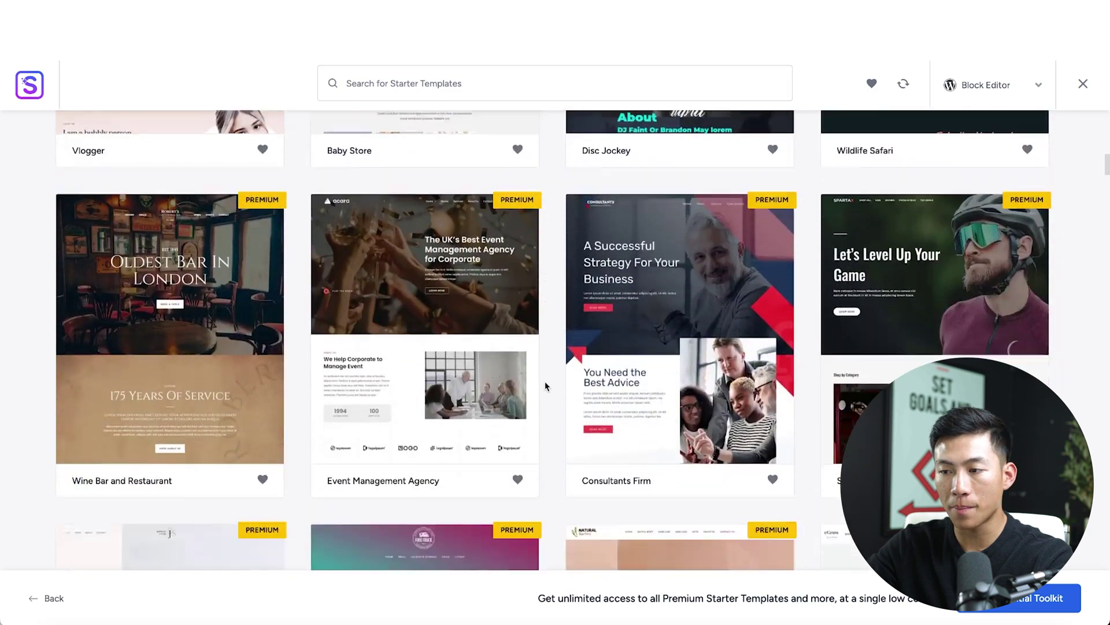
scroll(545, 386, "down", 6)
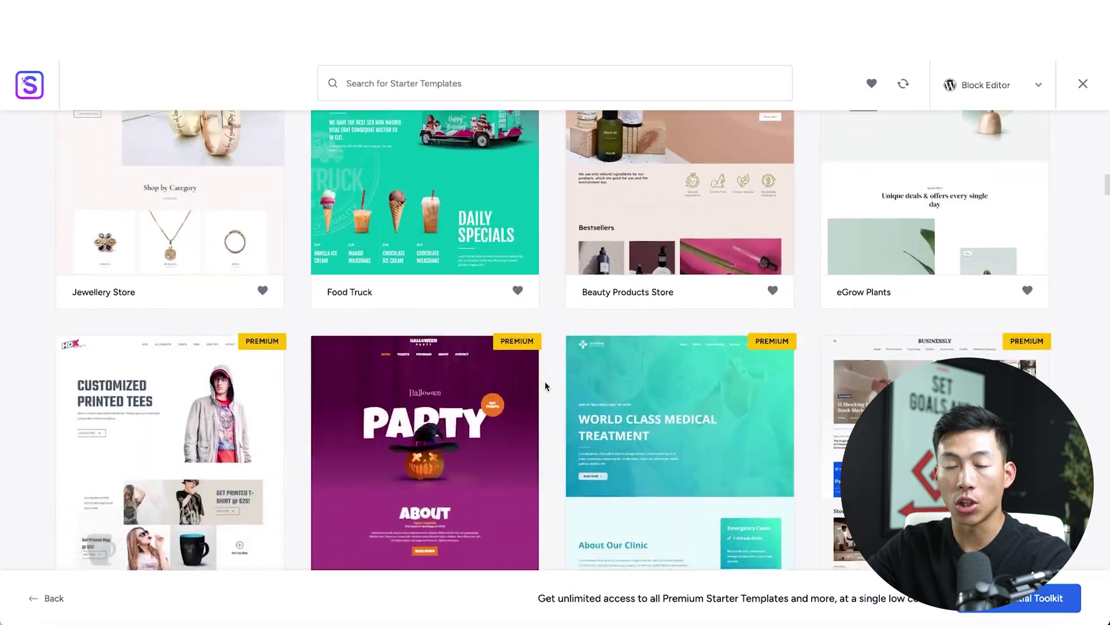
scroll(545, 386, "down", 6)
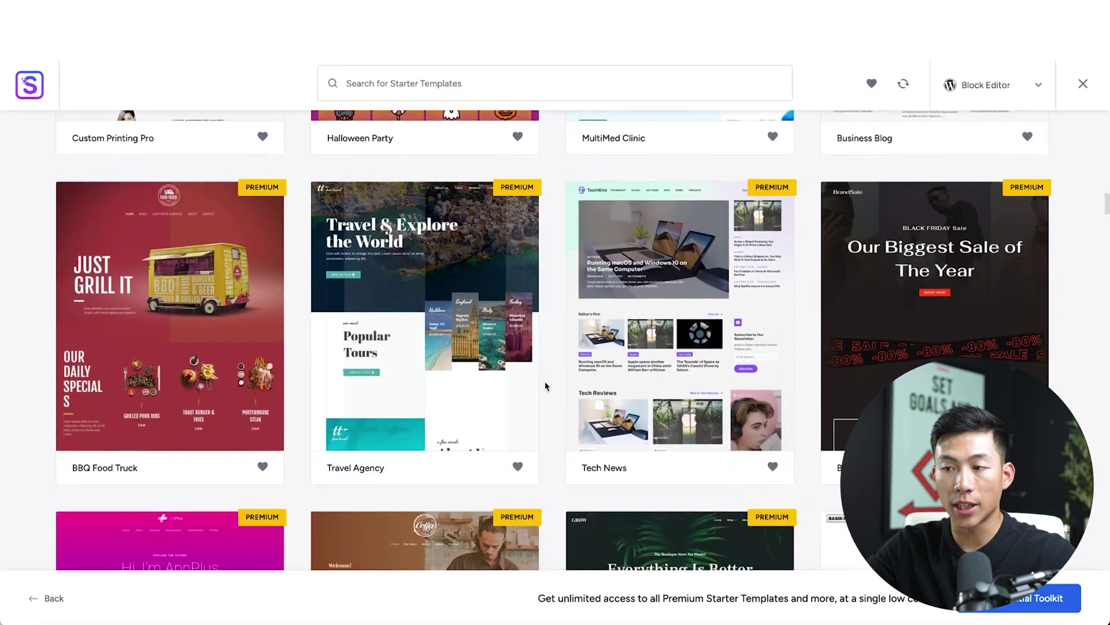
scroll(546, 386, "down", 2)
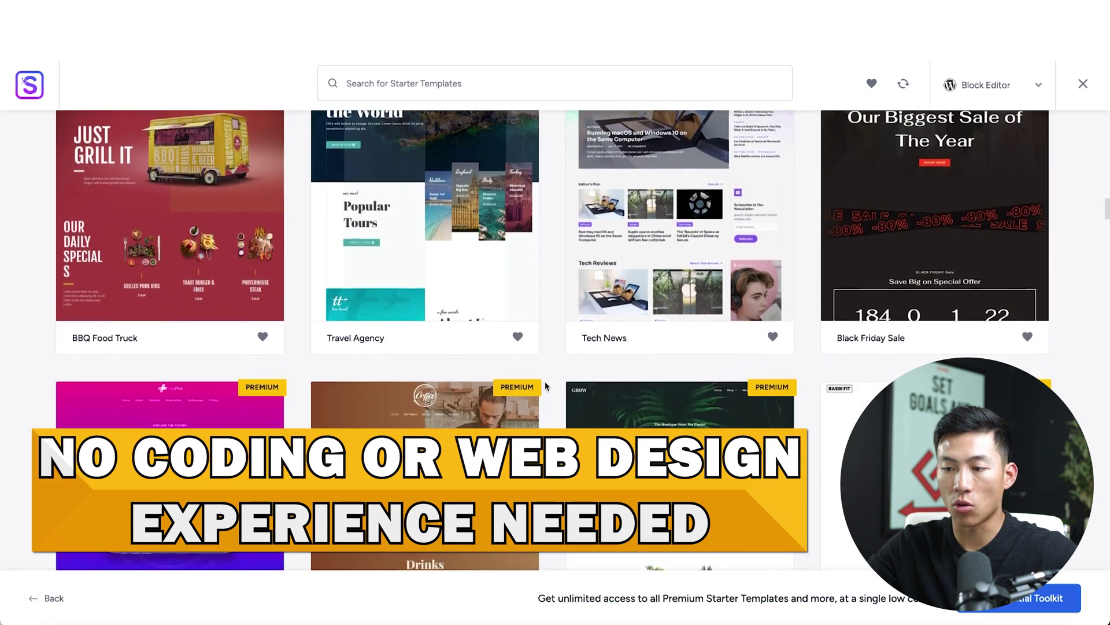
scroll(544, 387, "down", 4)
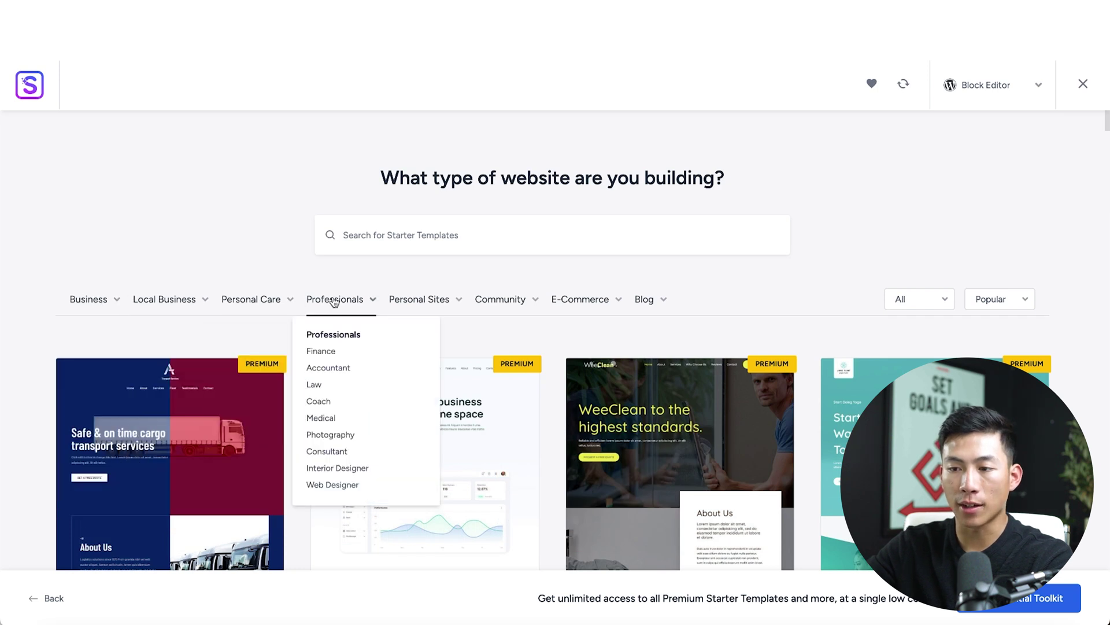
Filter templates to Personal Sites > Photographer and pick the Mountain template.
mouse_move(418, 298)
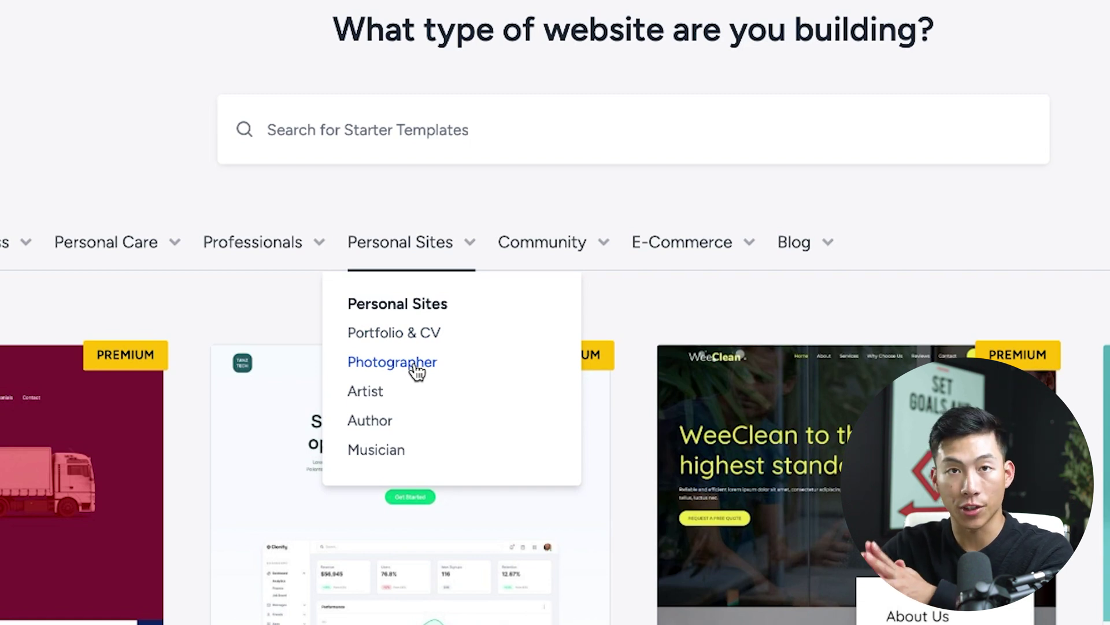
left_click(413, 364)
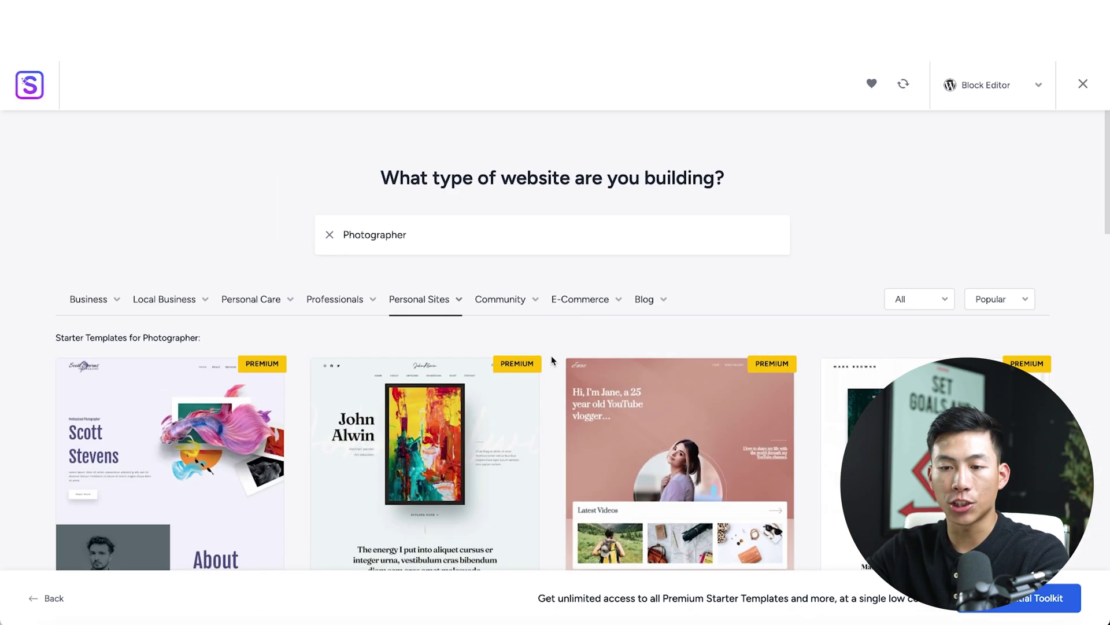
scroll(554, 381, "down", 7)
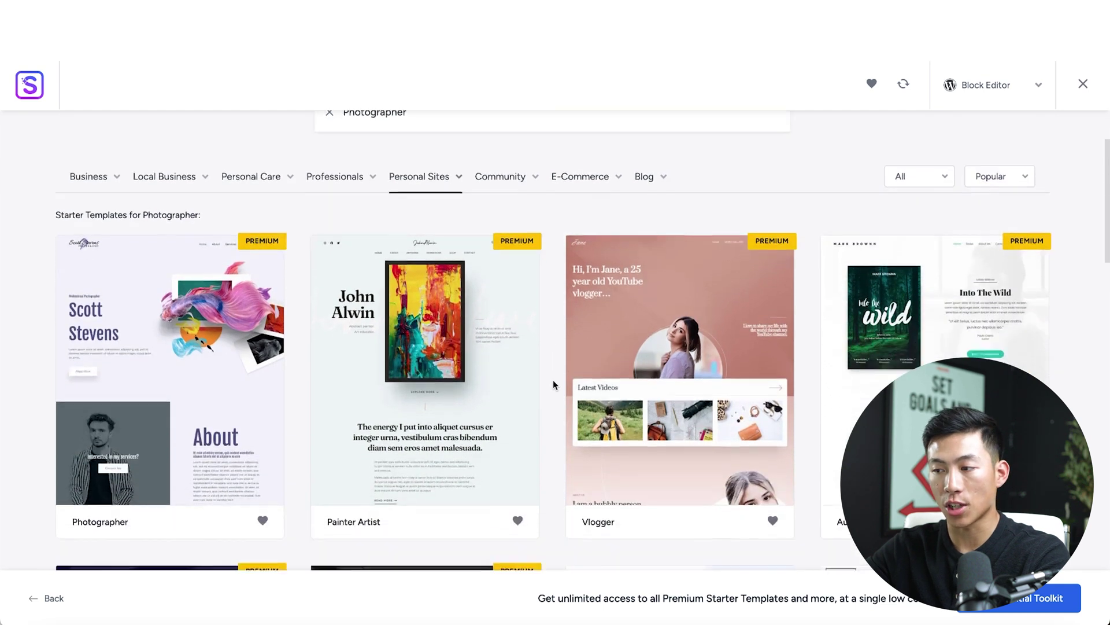
scroll(553, 379, "down", 5)
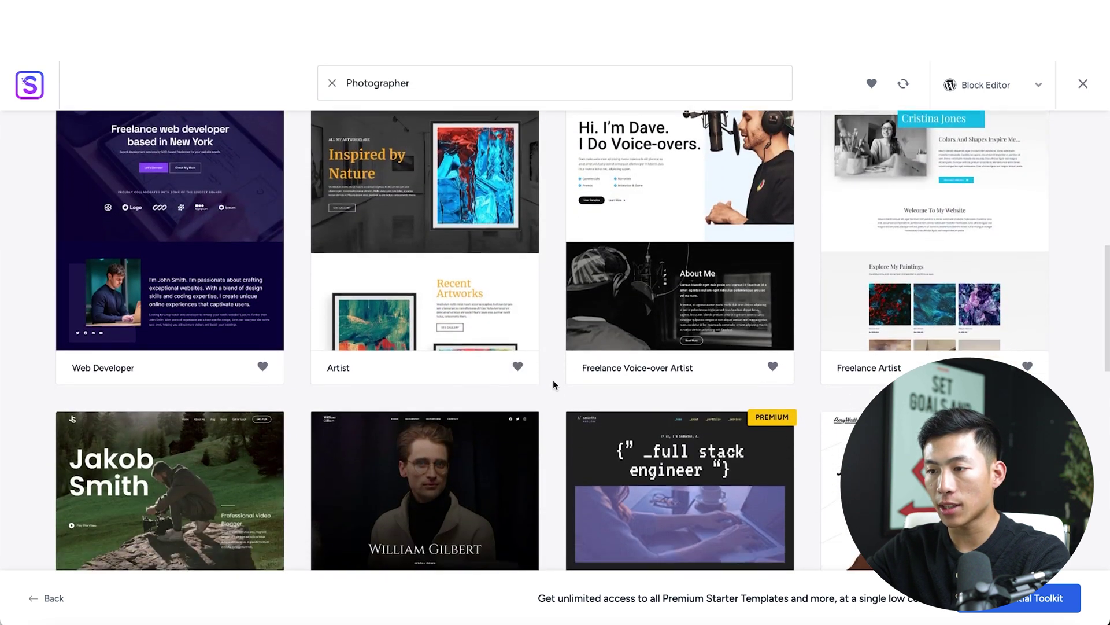
scroll(553, 379, "down", 7)
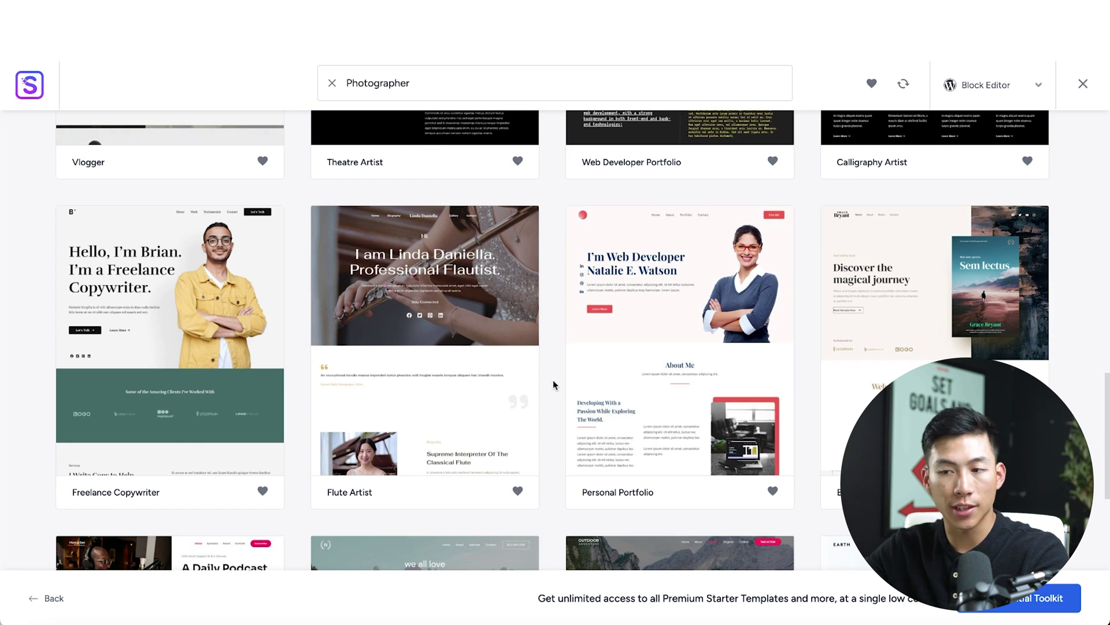
scroll(553, 379, "down", 6)
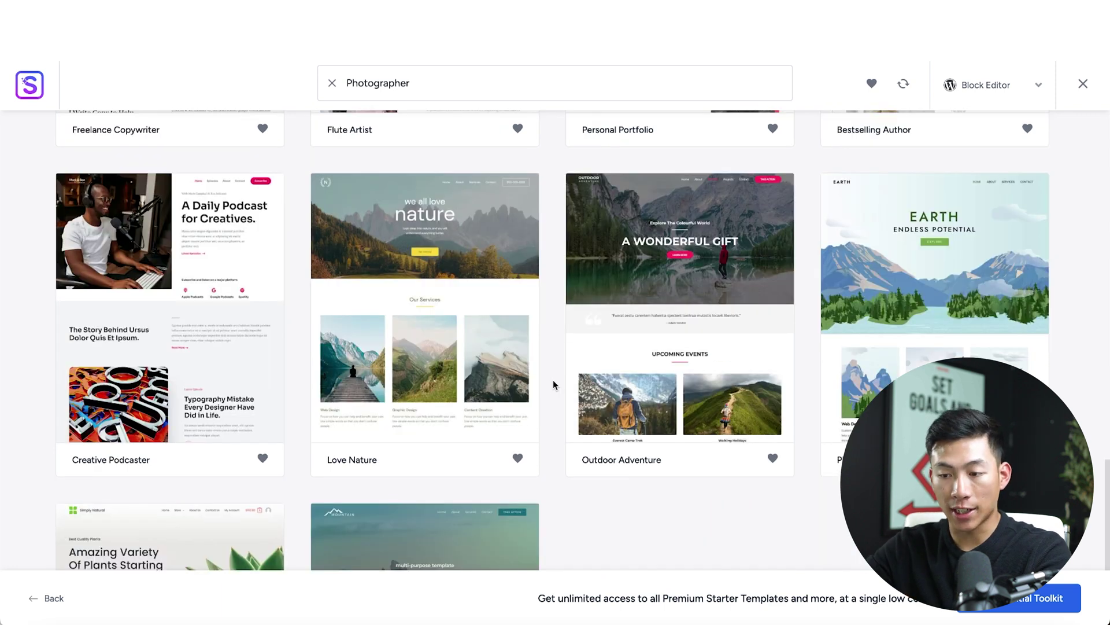
scroll(553, 379, "down", 4)
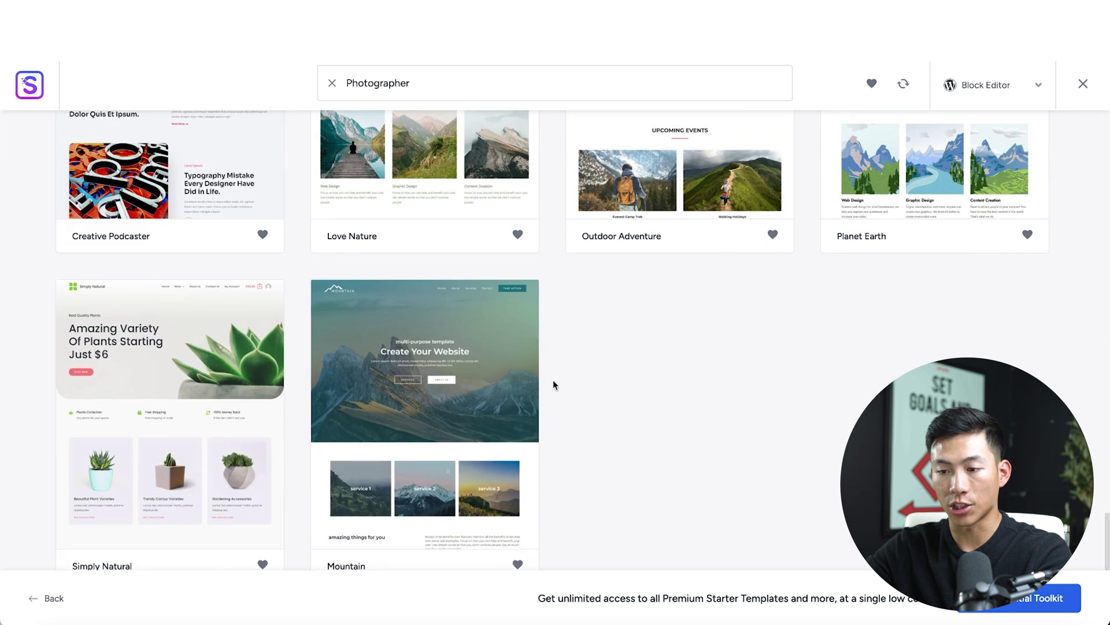
left_click(413, 404)
Skip the logo, preview the pink and green palettes, then keep the default colours and continue.
scroll(437, 376, "down", 5)
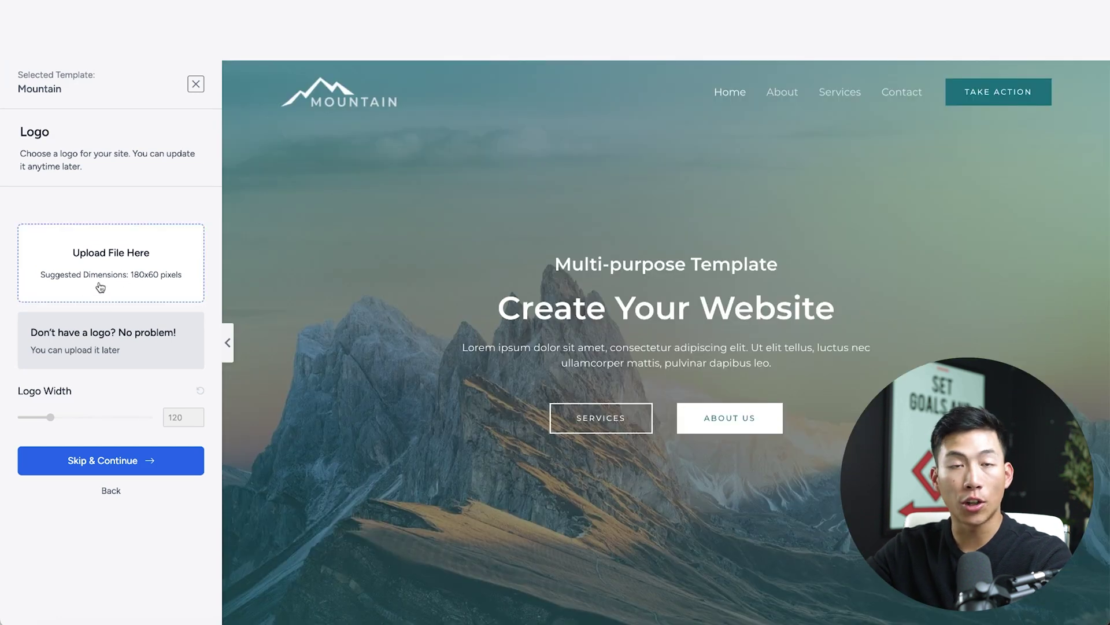
left_click(73, 460)
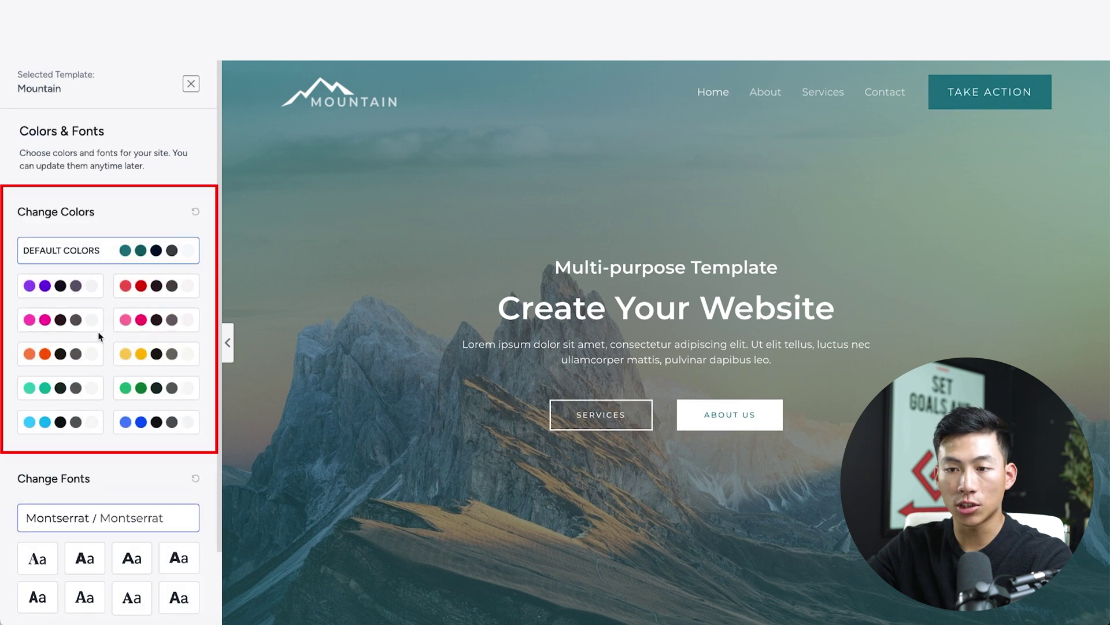
left_click(140, 320)
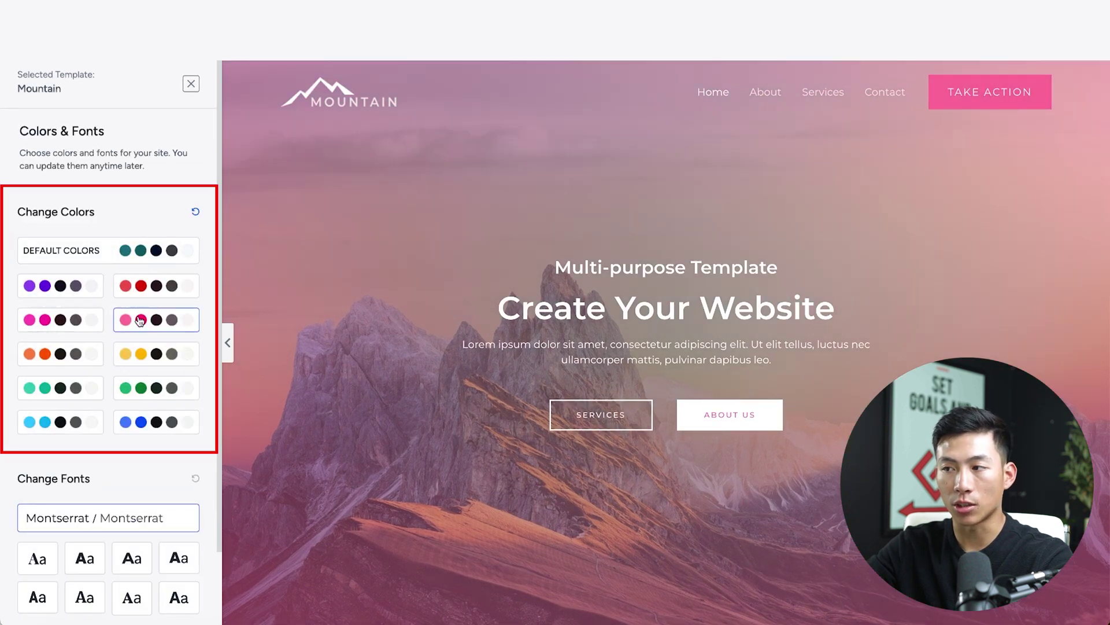
left_click(130, 390)
left_click(107, 255)
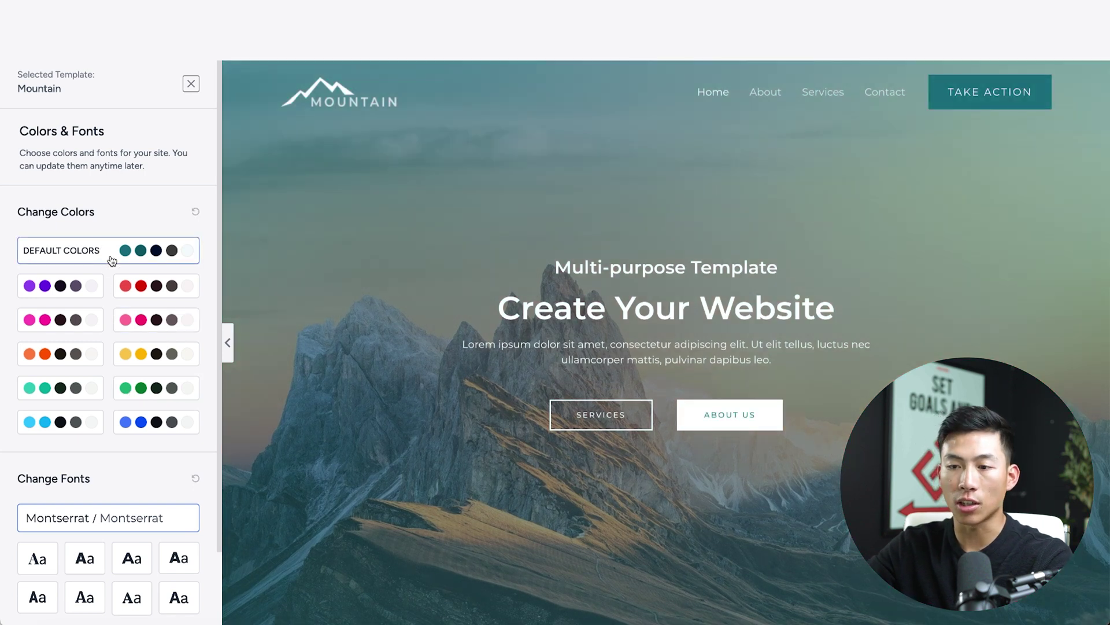
scroll(107, 325, "down", 2)
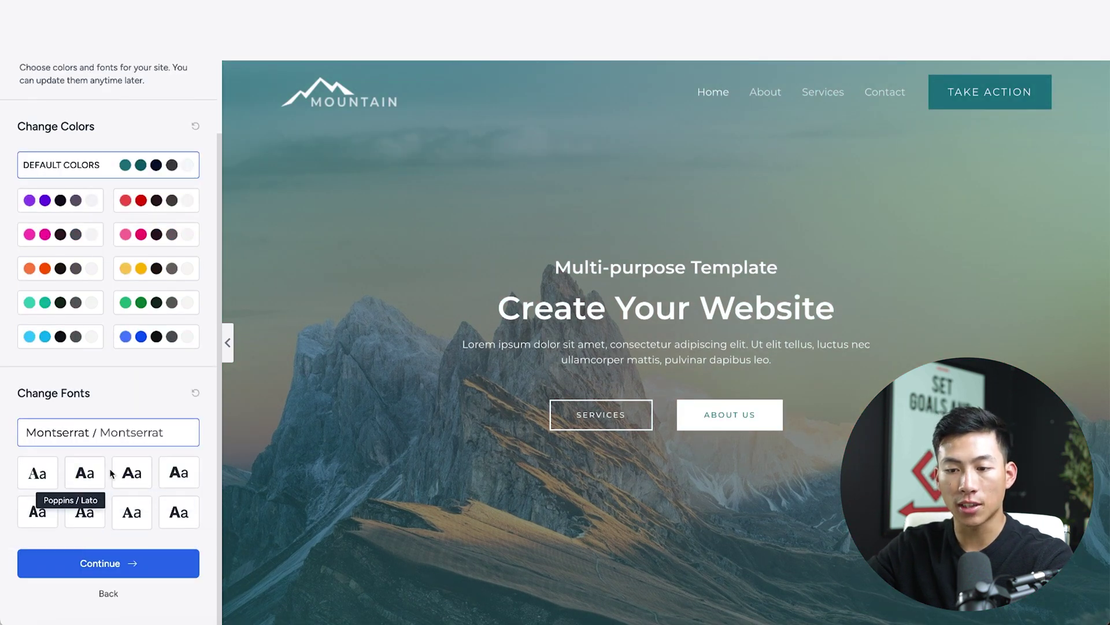
left_click(108, 563)
scroll(285, 449, "down", 1)
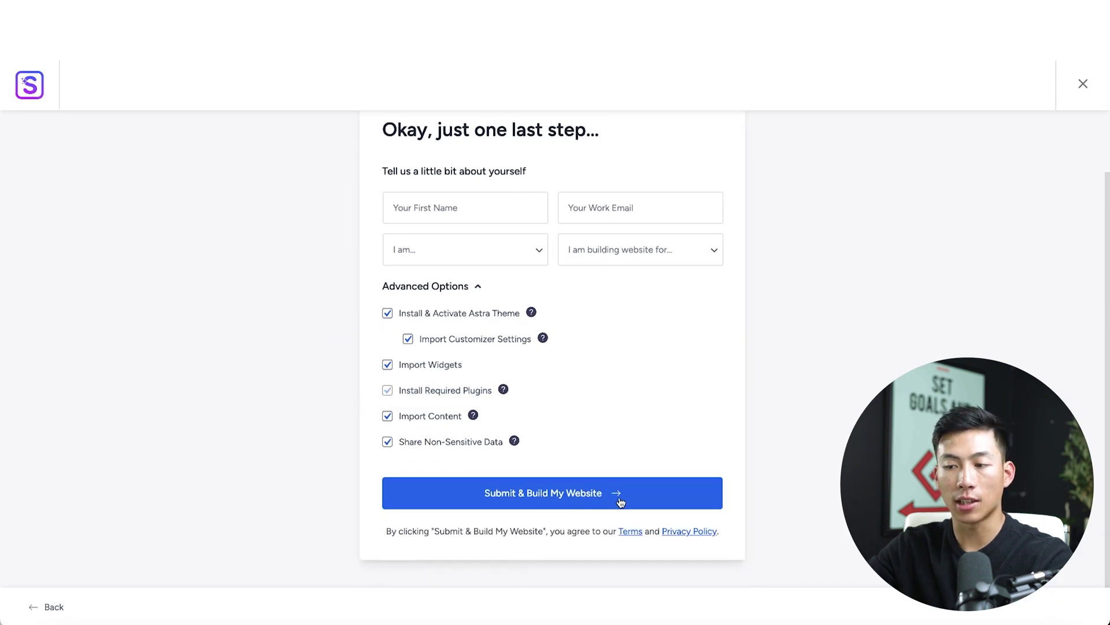
Submit and build the Mountain website, then view it and scroll through the homepage.
left_click(628, 501)
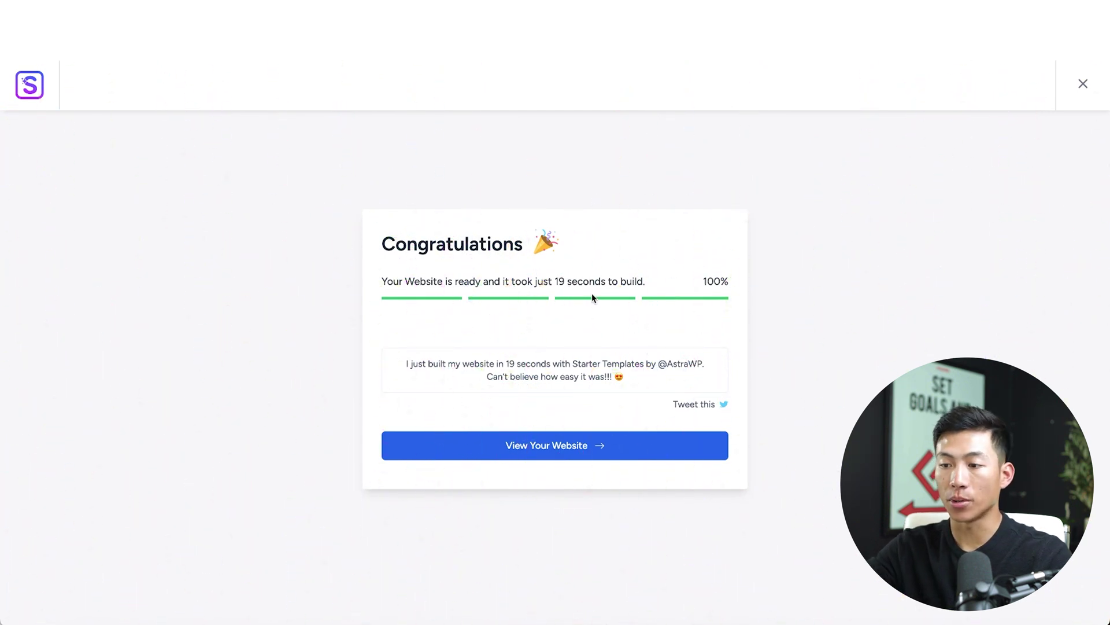
left_click(511, 451)
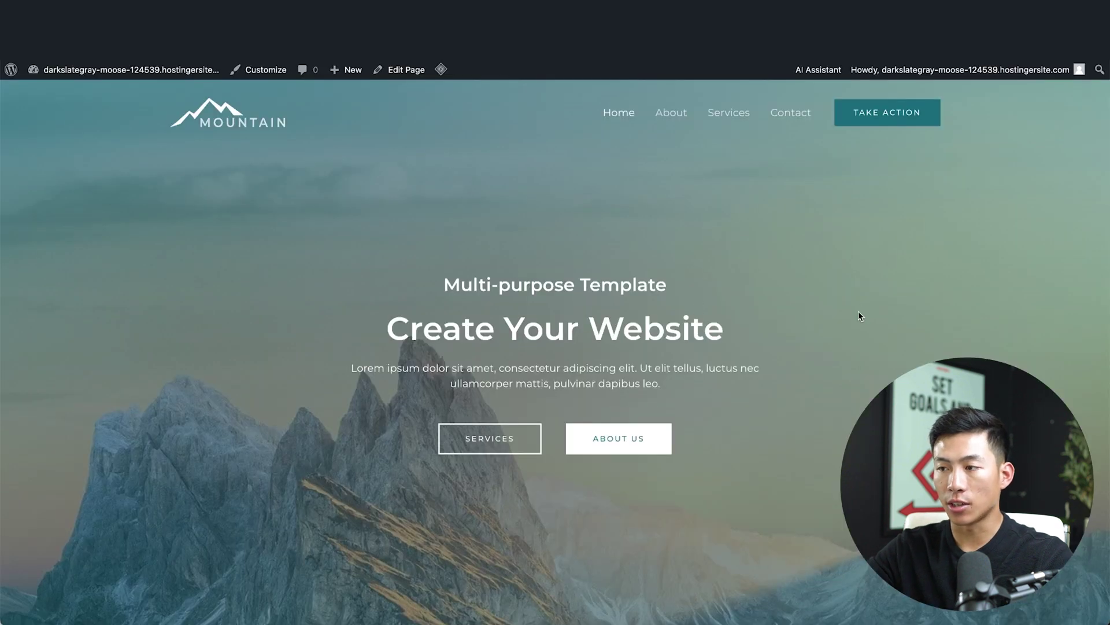
scroll(858, 311, "down", 10)
scroll(858, 347, "down", 10)
scroll(860, 364, "up", 10)
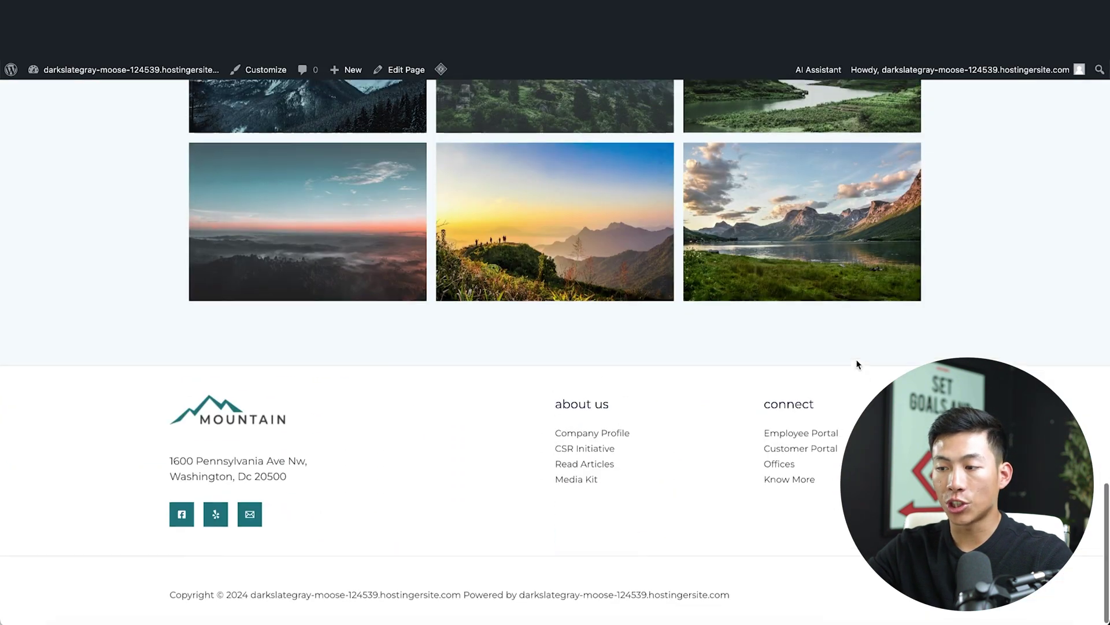
scroll(858, 364, "up", 15)
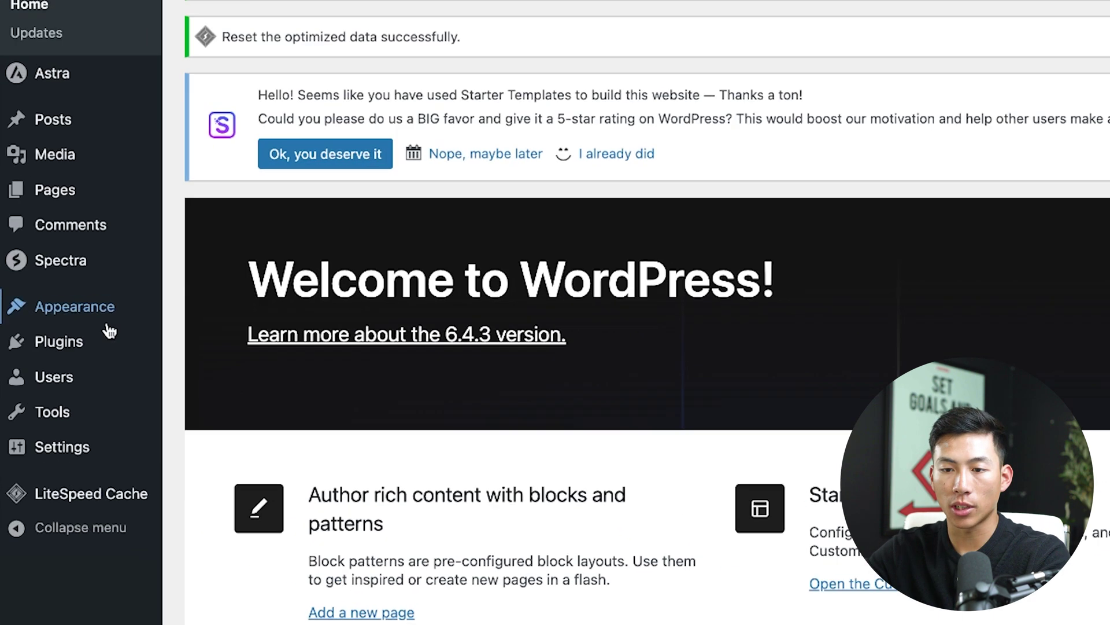
Install and activate the Elementor Website Builder plugin from the Add New Plugin page.
mouse_move(40, 356)
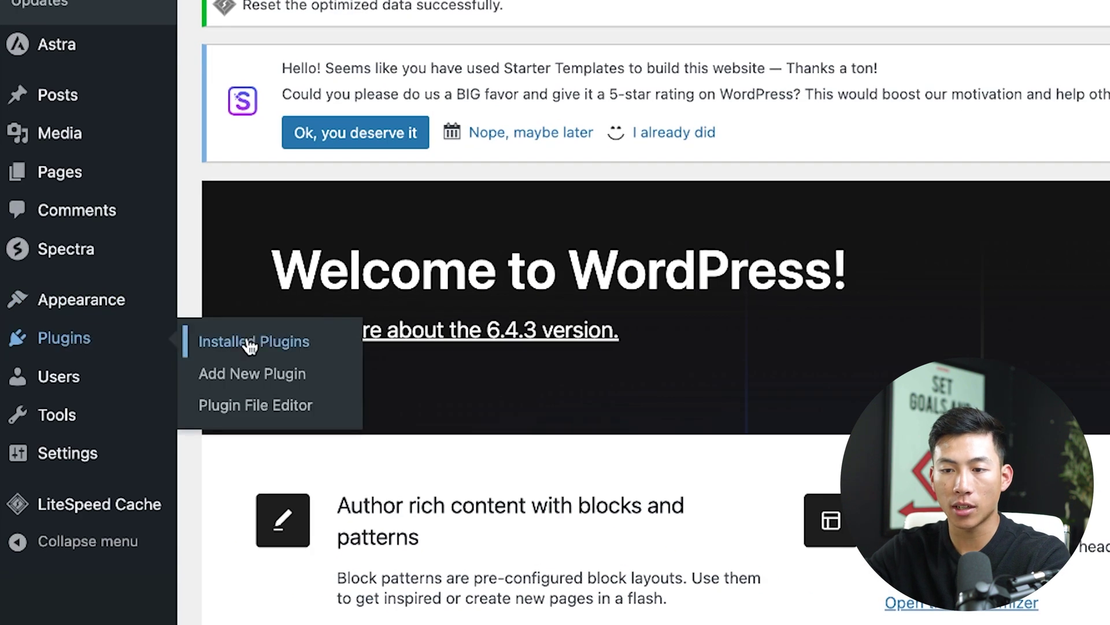
left_click(271, 376)
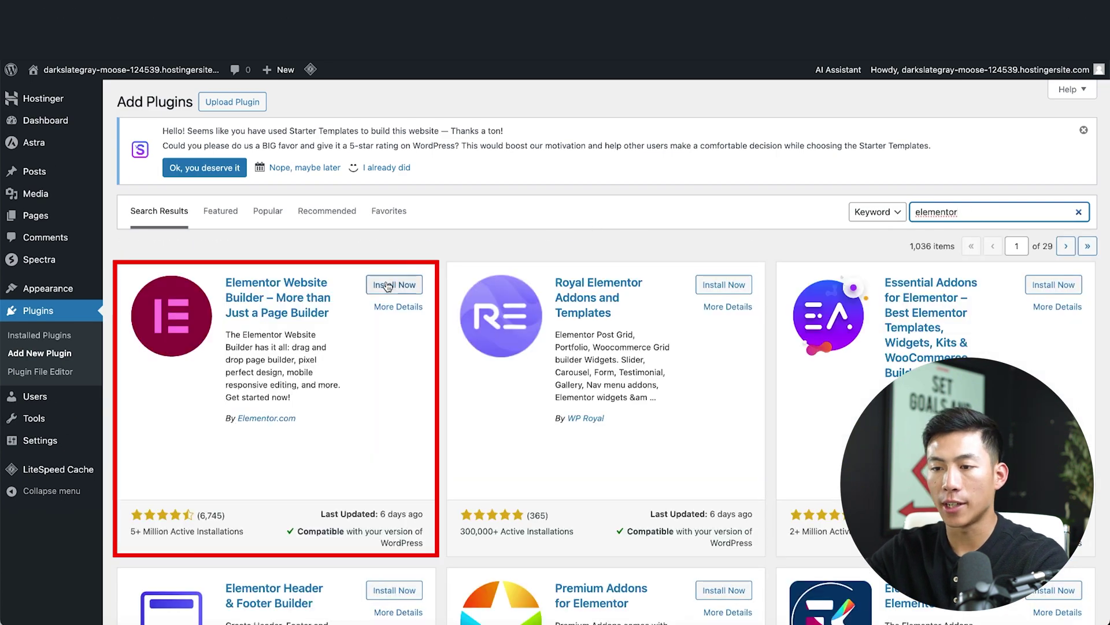
left_click(399, 284)
left_click(400, 284)
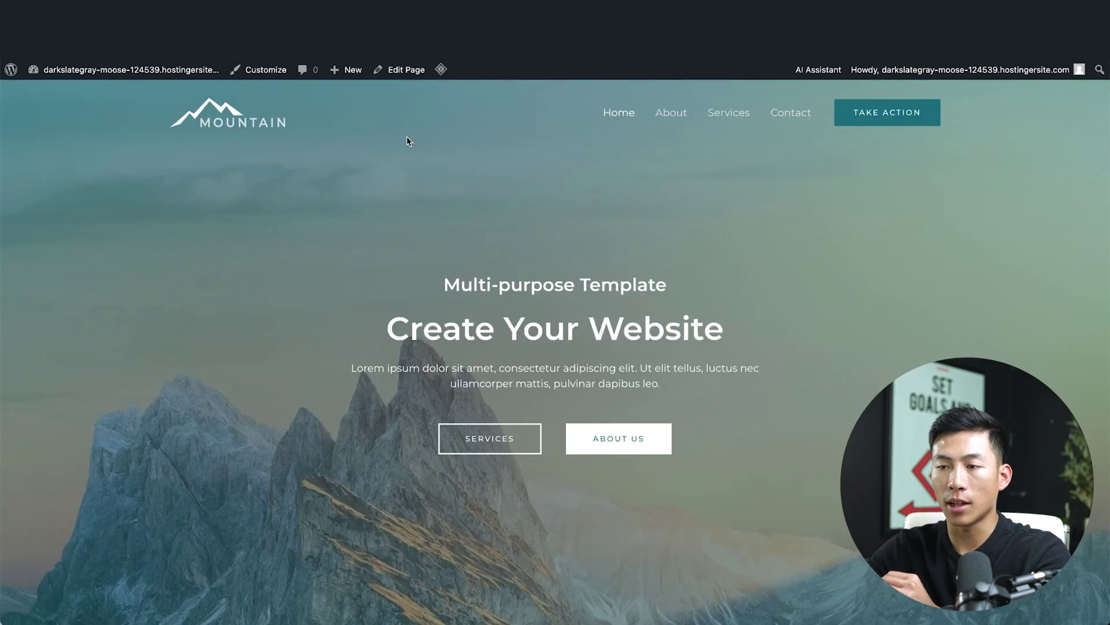
Open the Mountain Home page from the admin bar and launch it with Edit with Elementor.
left_click(405, 69)
scroll(331, 327, "down", 10)
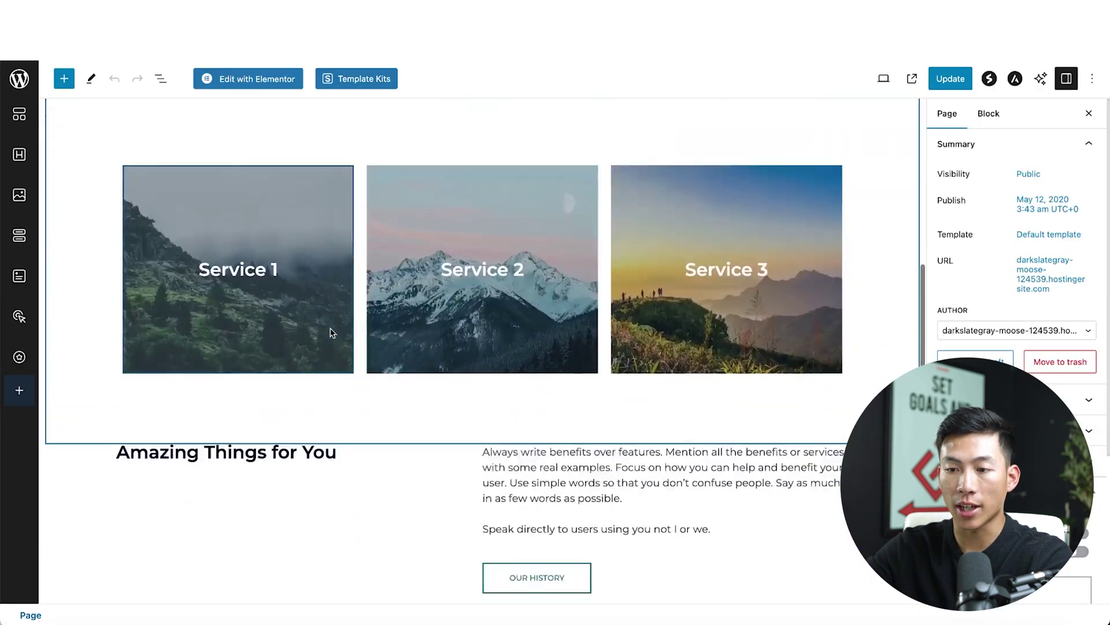
scroll(376, 356, "down", 6)
scroll(376, 356, "up", 20)
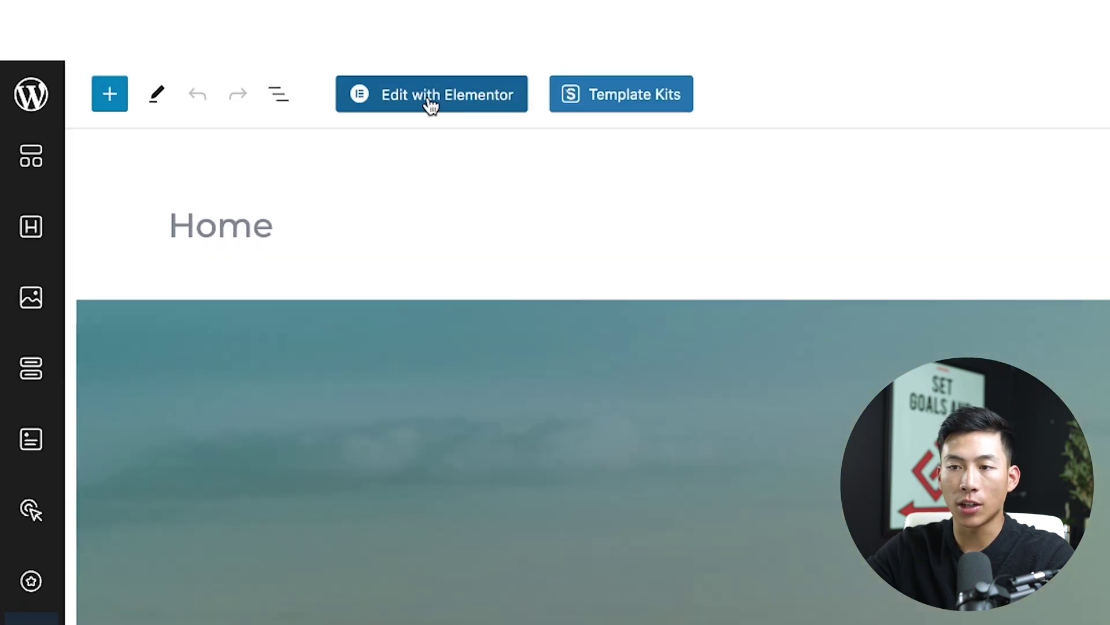
left_click(431, 104)
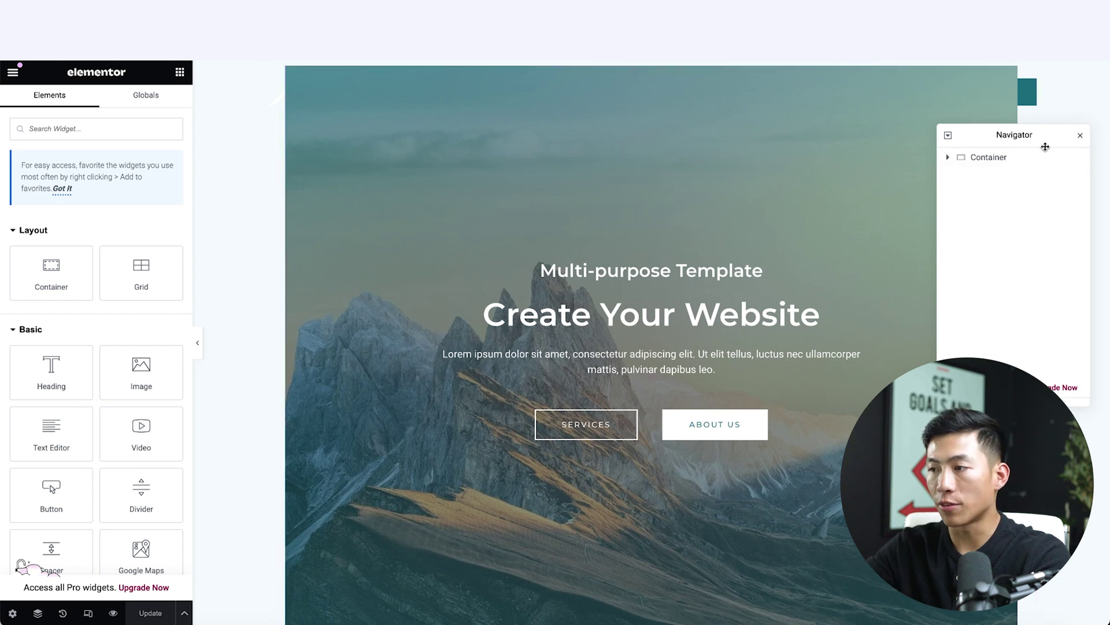
Close the Navigator, view the hero heading and paragraph widget, and return to the widget list.
left_click(1080, 136)
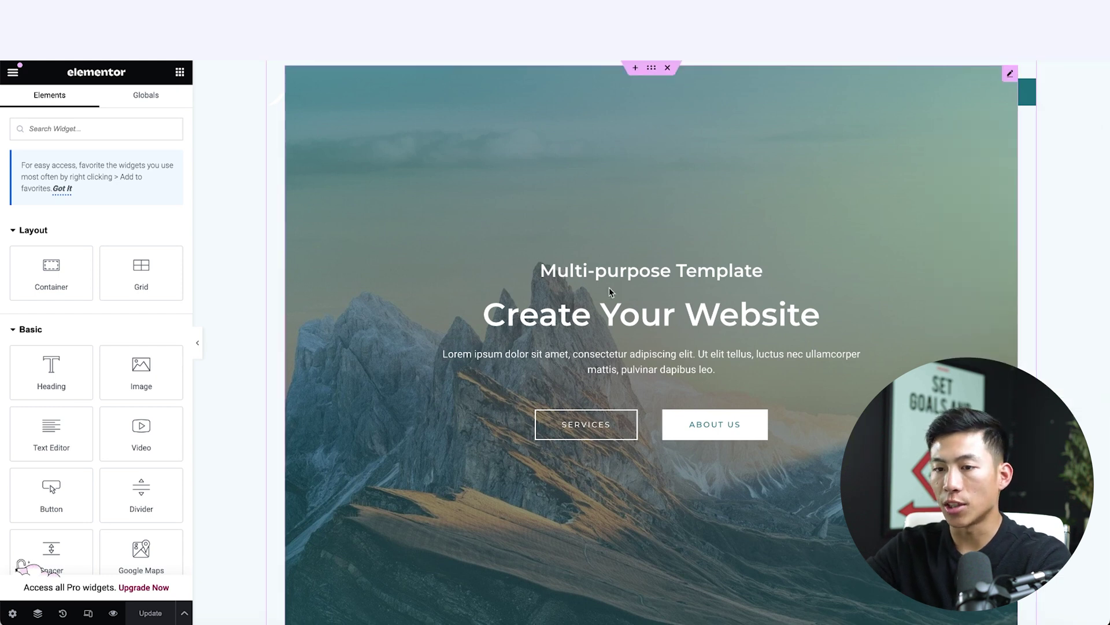
left_click(420, 277)
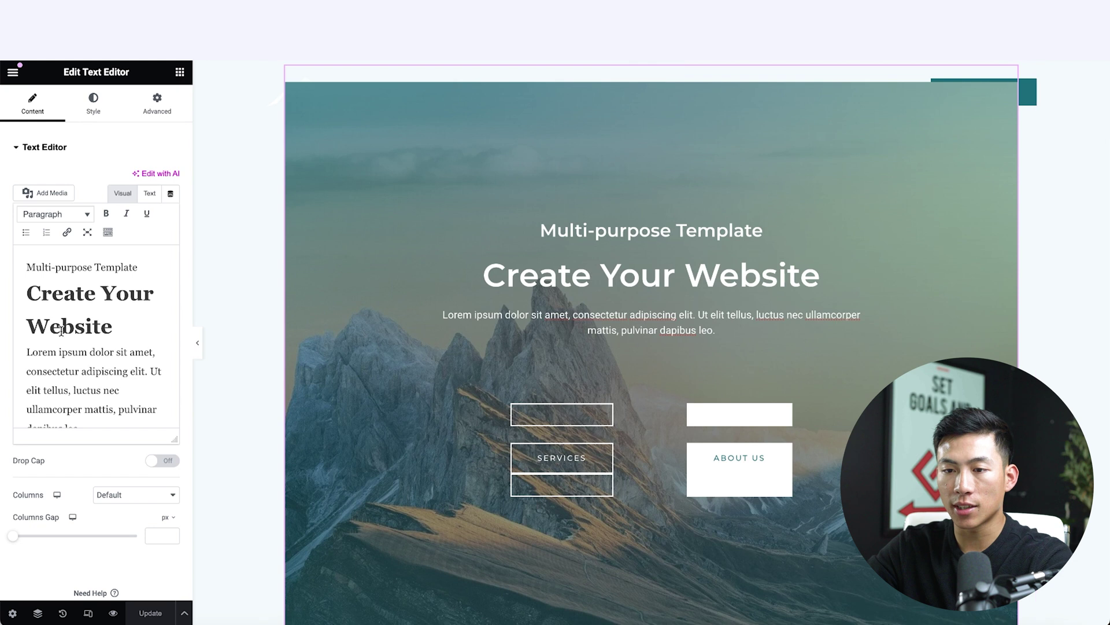
scroll(95, 344, "down", 2)
left_click(240, 264)
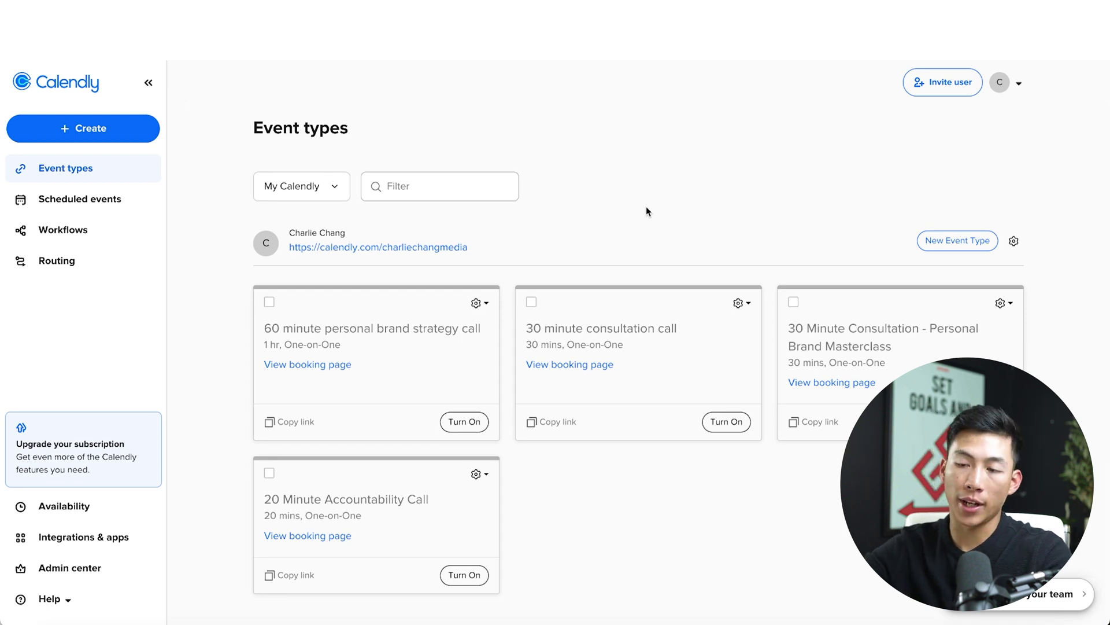
Start a new One-on-One event type from Calendly's Create menu.
left_click(82, 132)
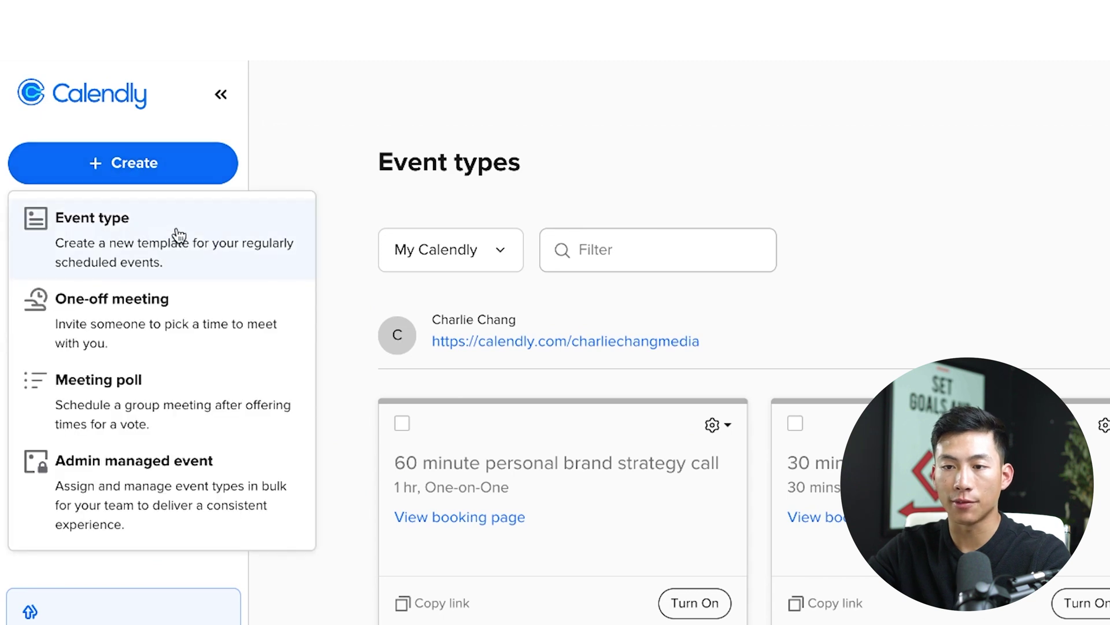
left_click(198, 237)
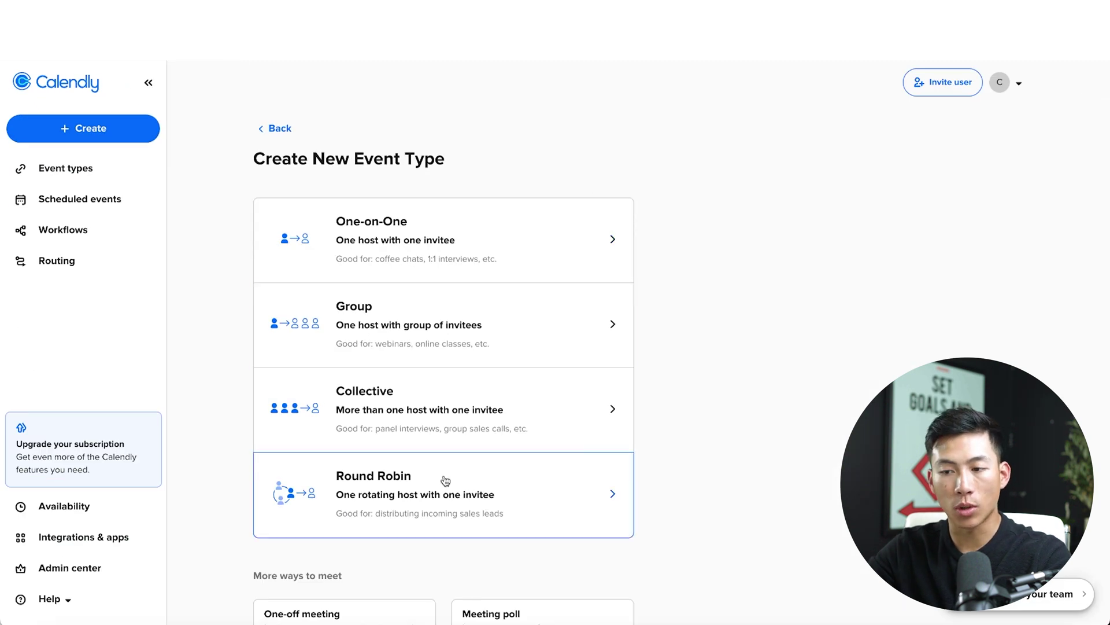
left_click(501, 248)
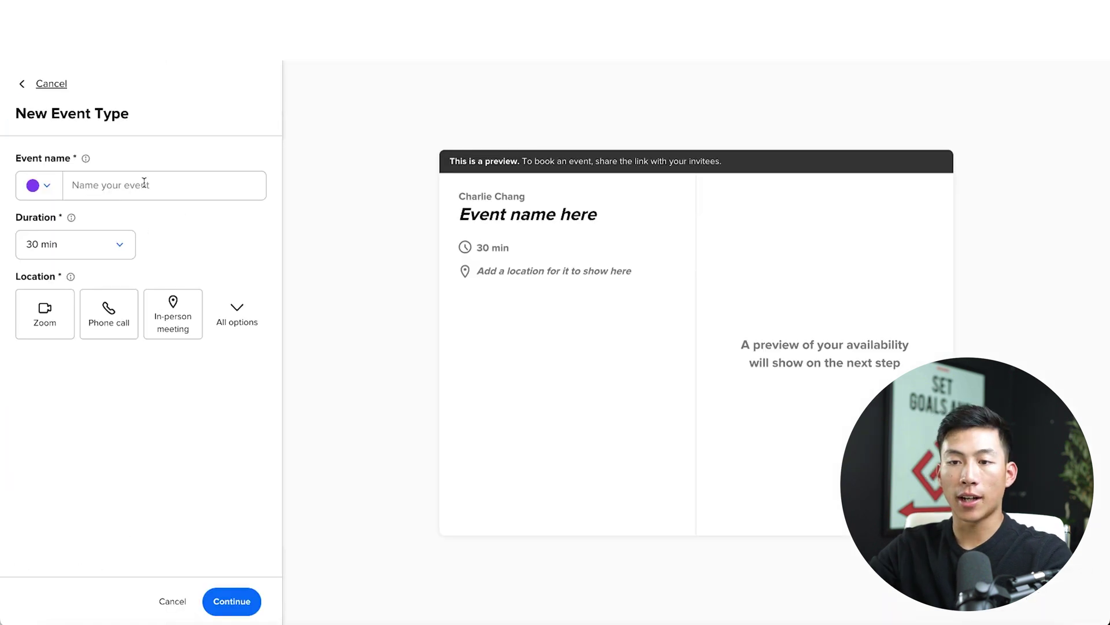